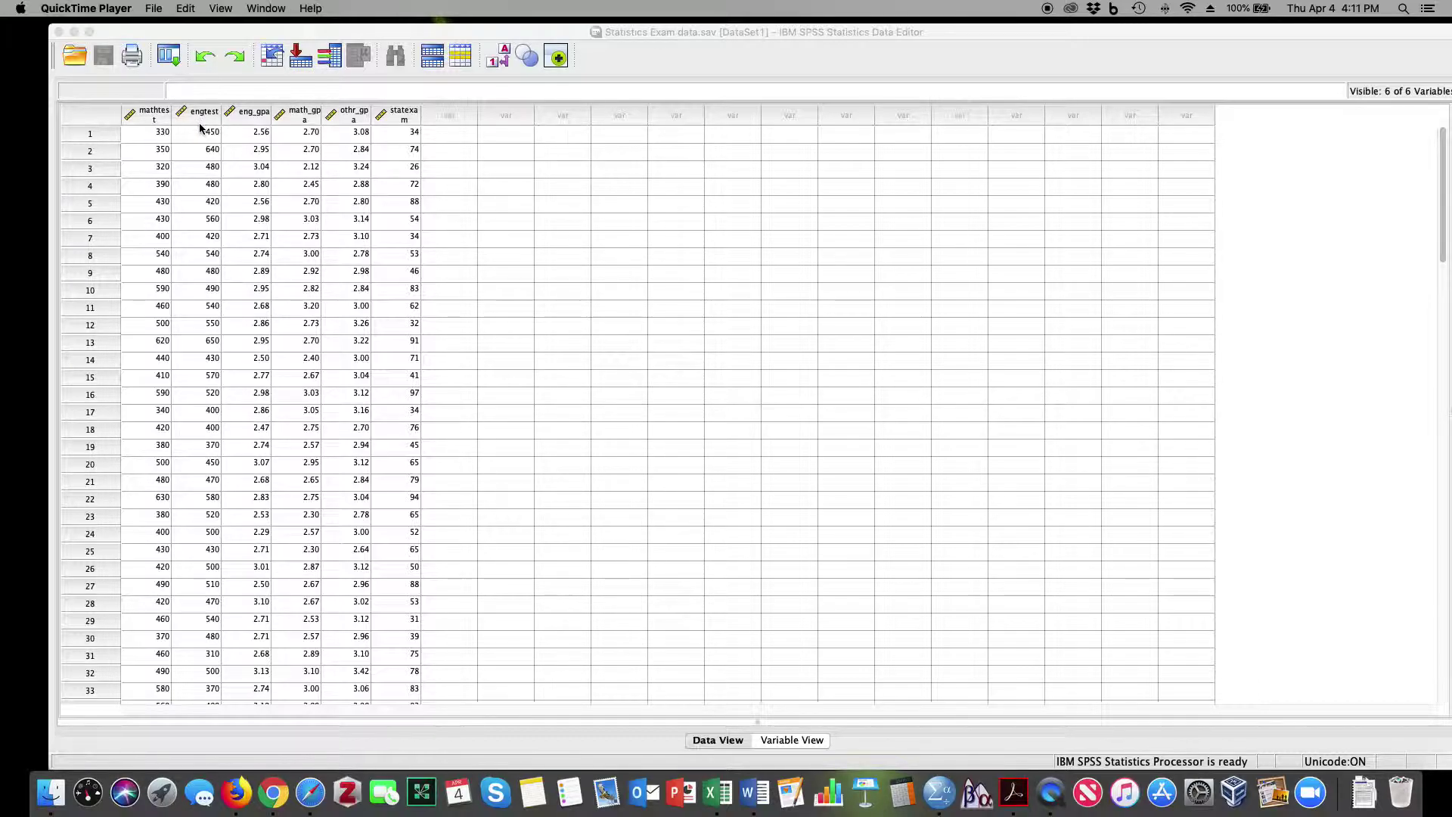
Make the SPSS Data Editor showing Statistics Exam data.sav the active window.
mouse_move(201, 129)
left_click(224, 29)
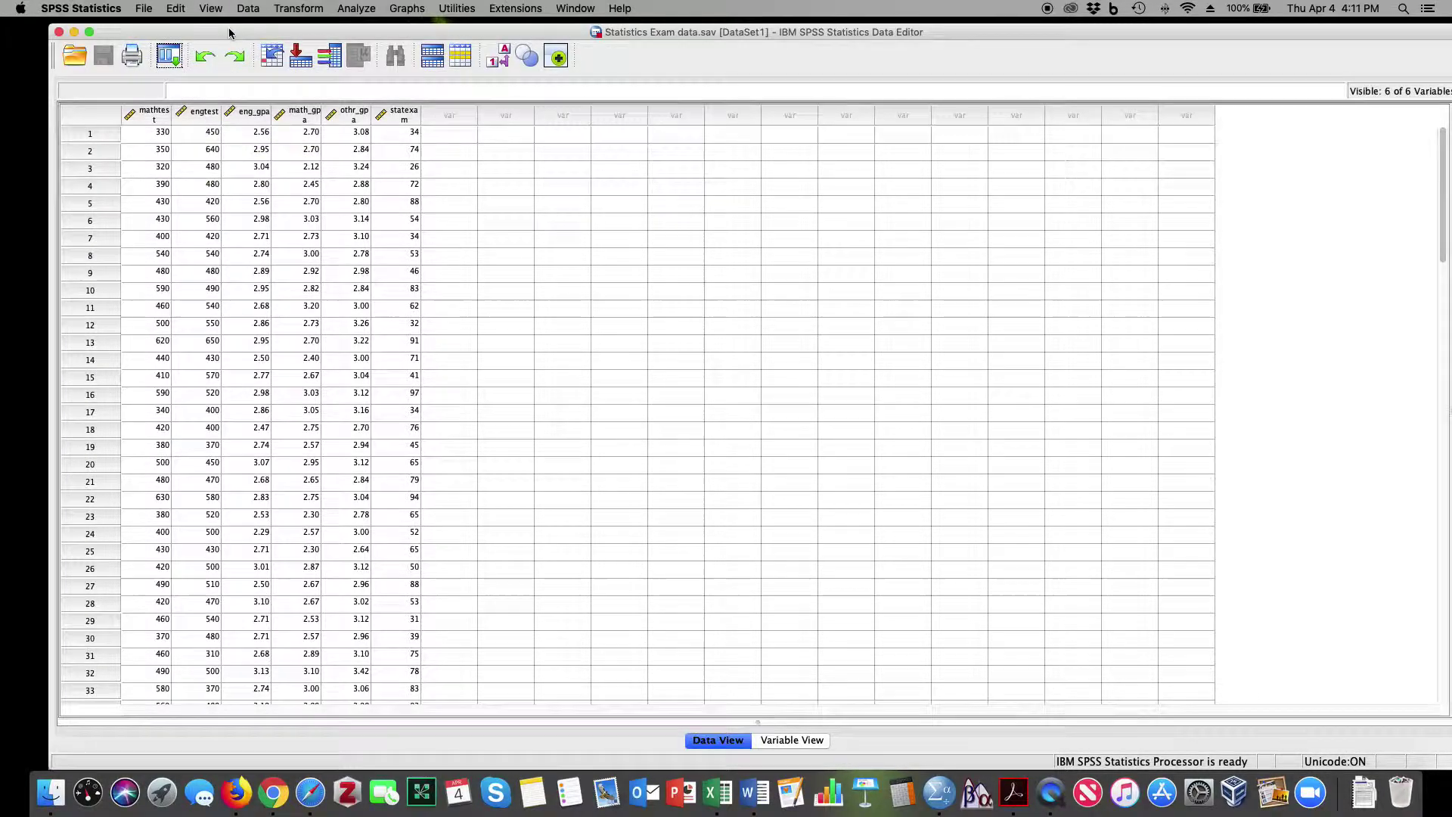
Open a reset Linear Regression with mathtest and engtest as predictors and exam percentage as dependent.
left_click(358, 11)
mouse_move(375, 157)
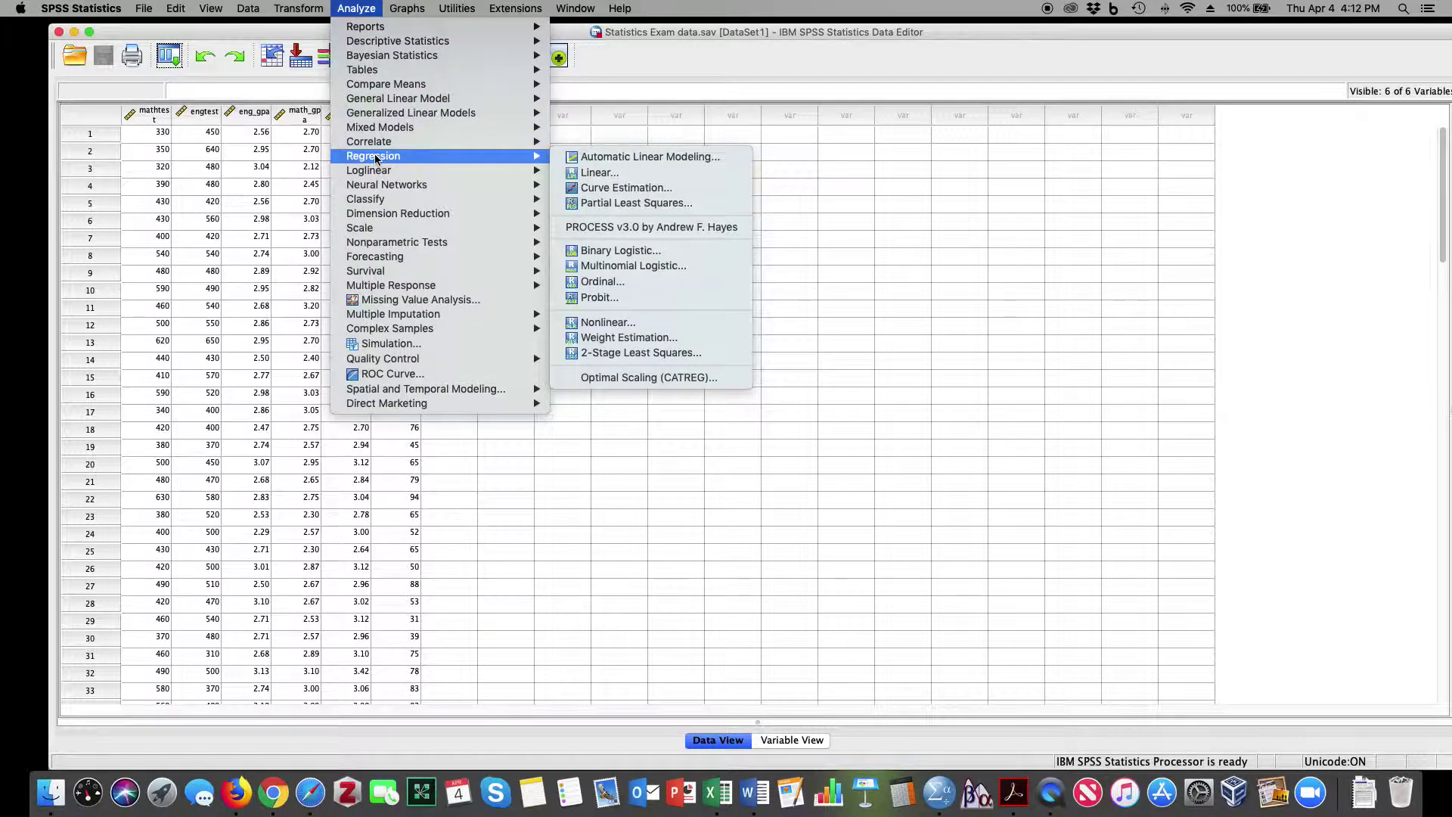
left_click(579, 173)
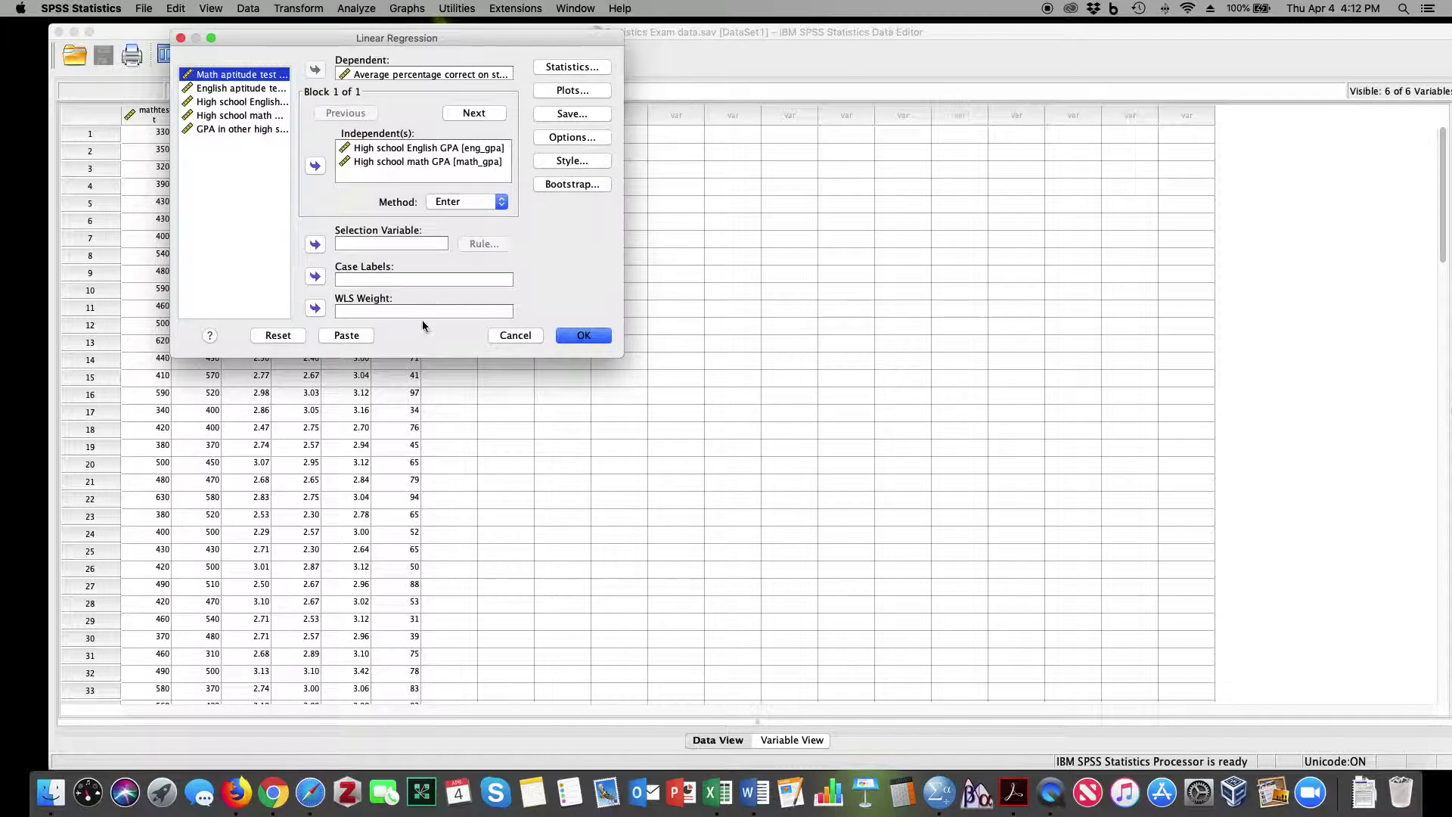
left_click(289, 334)
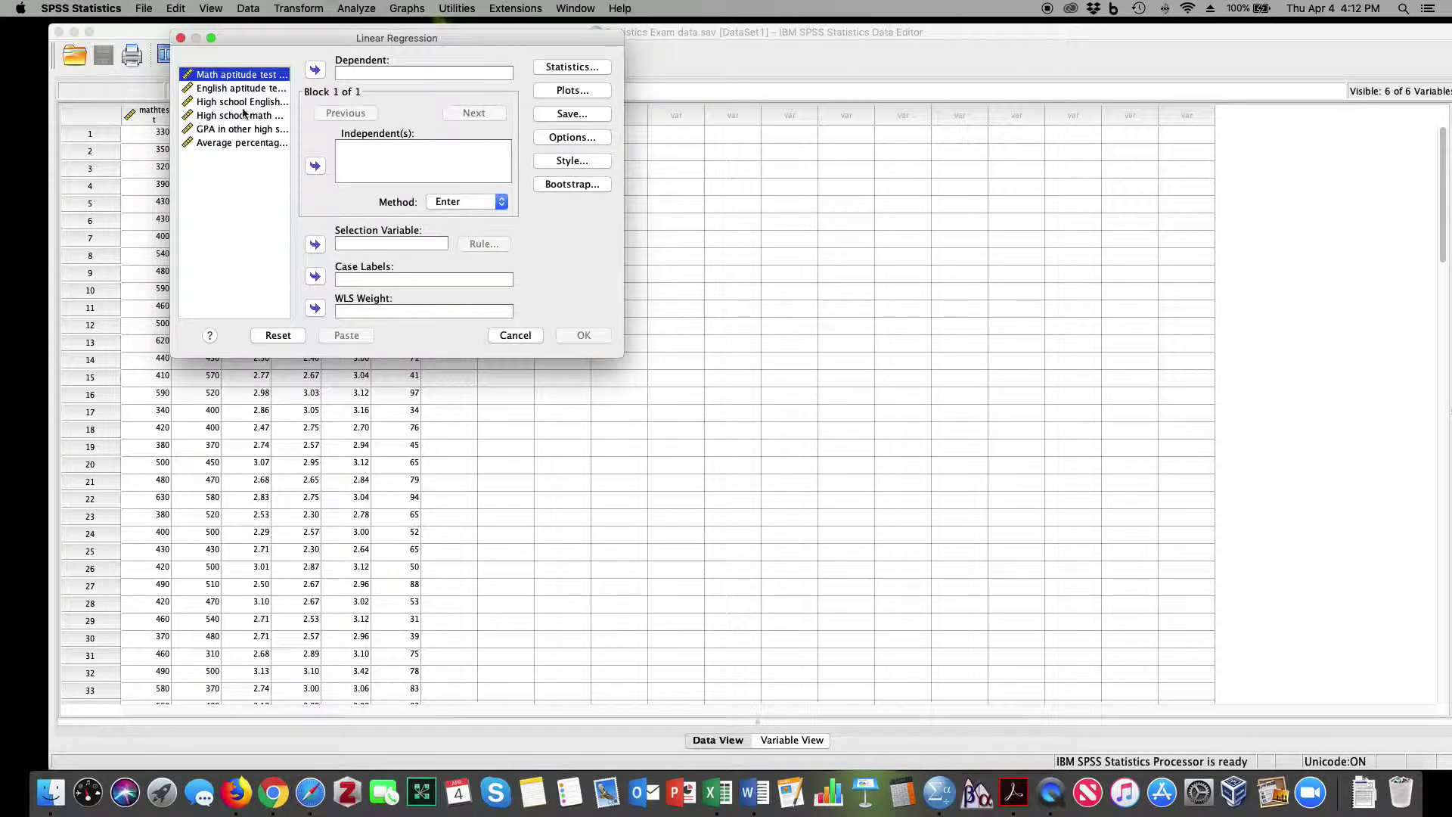
left_click(315, 165)
left_click(247, 89)
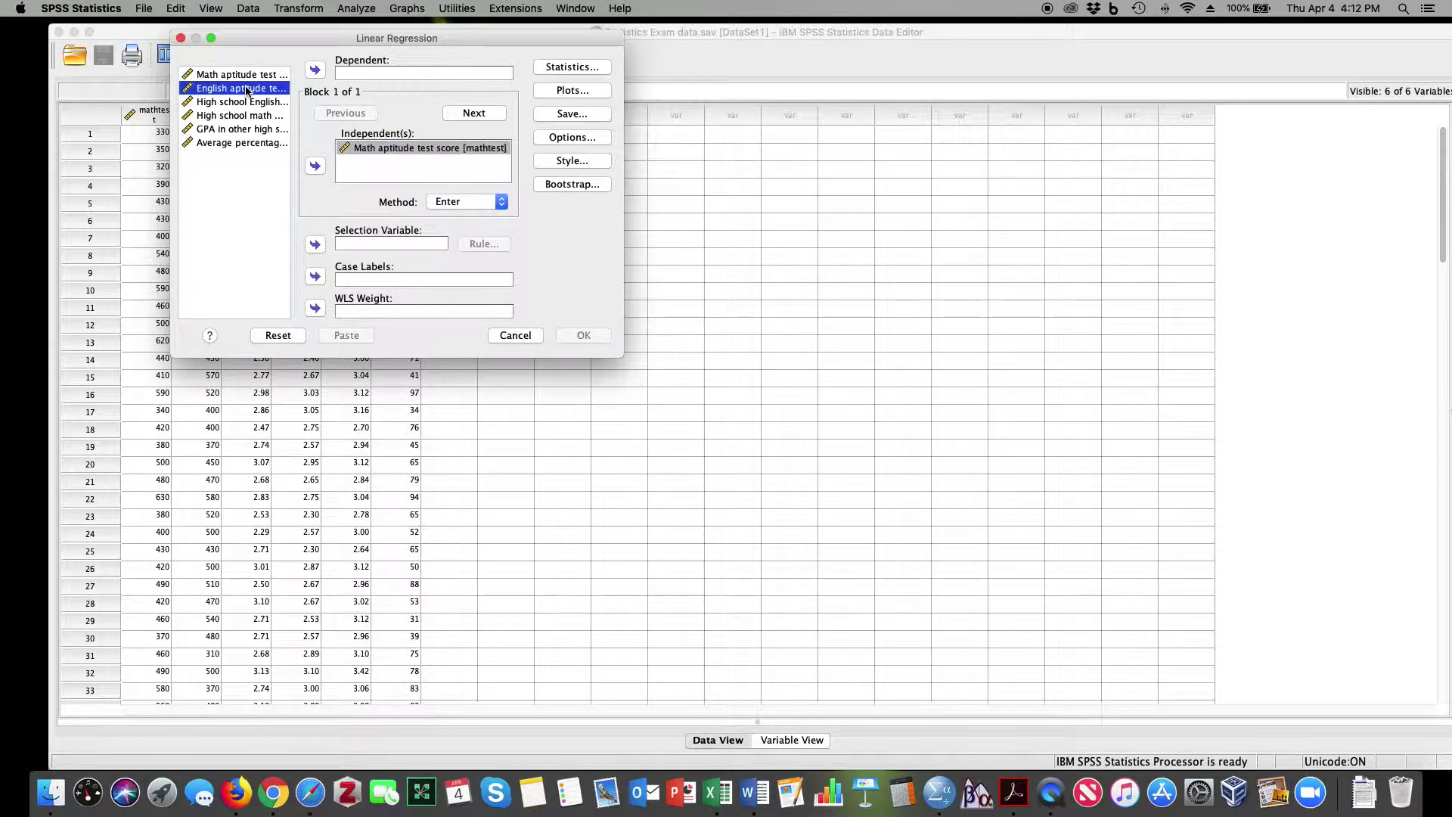
left_click(315, 166)
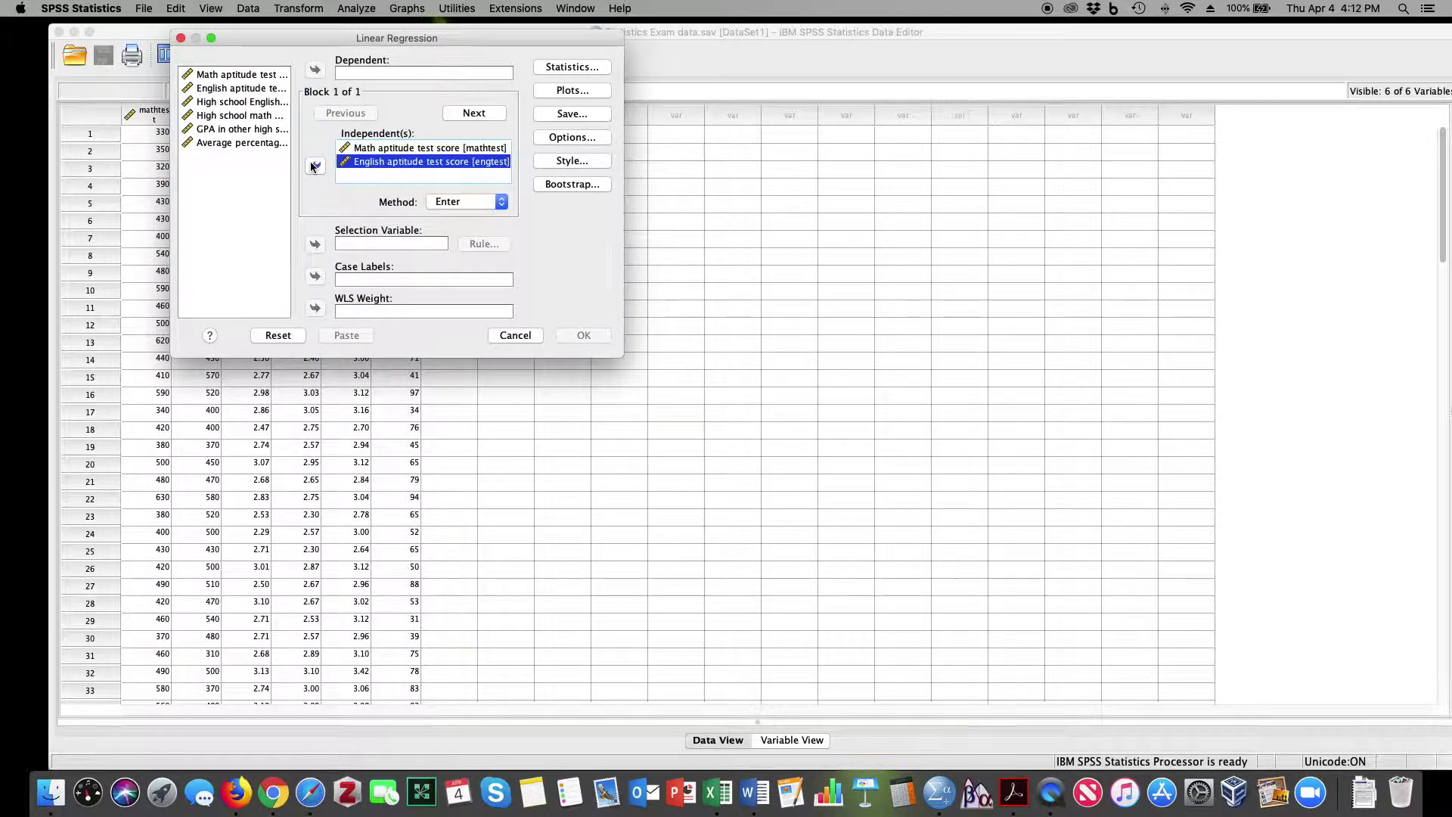
left_click(225, 144)
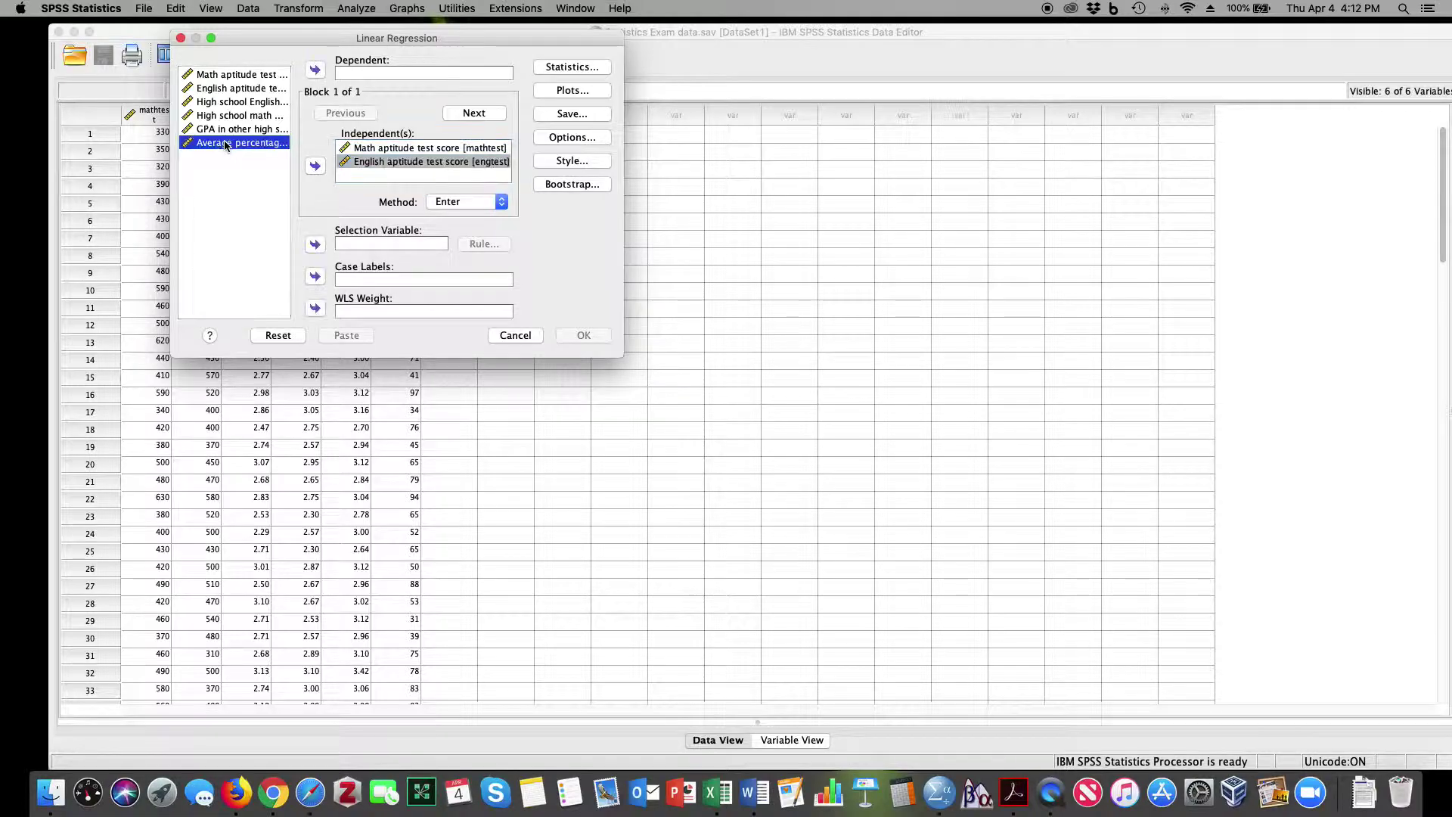
left_click(315, 70)
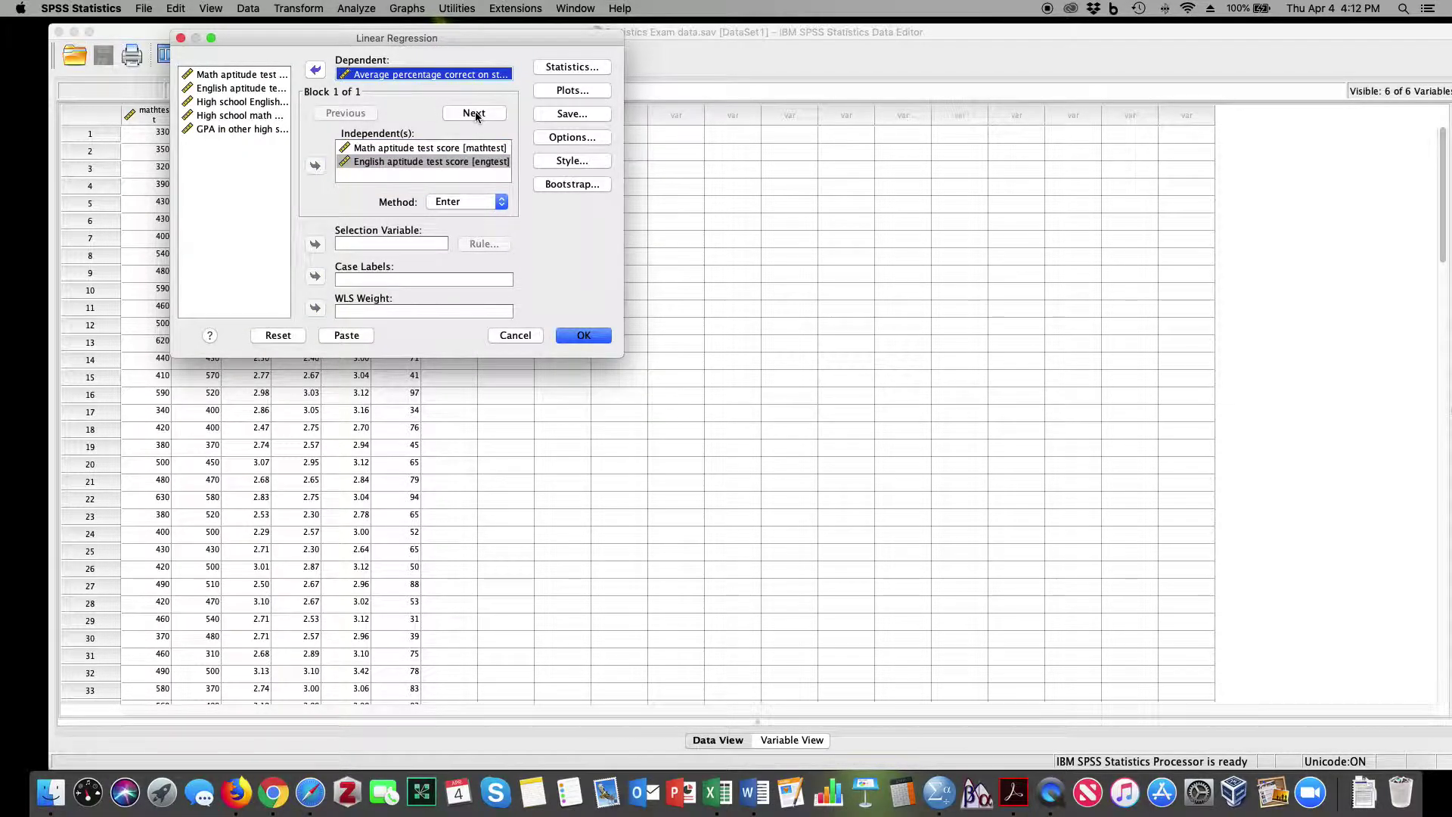
Request a normal probability plot and a *ZRESID (Y) versus *ZPRED (X) scatterplot.
left_click(574, 91)
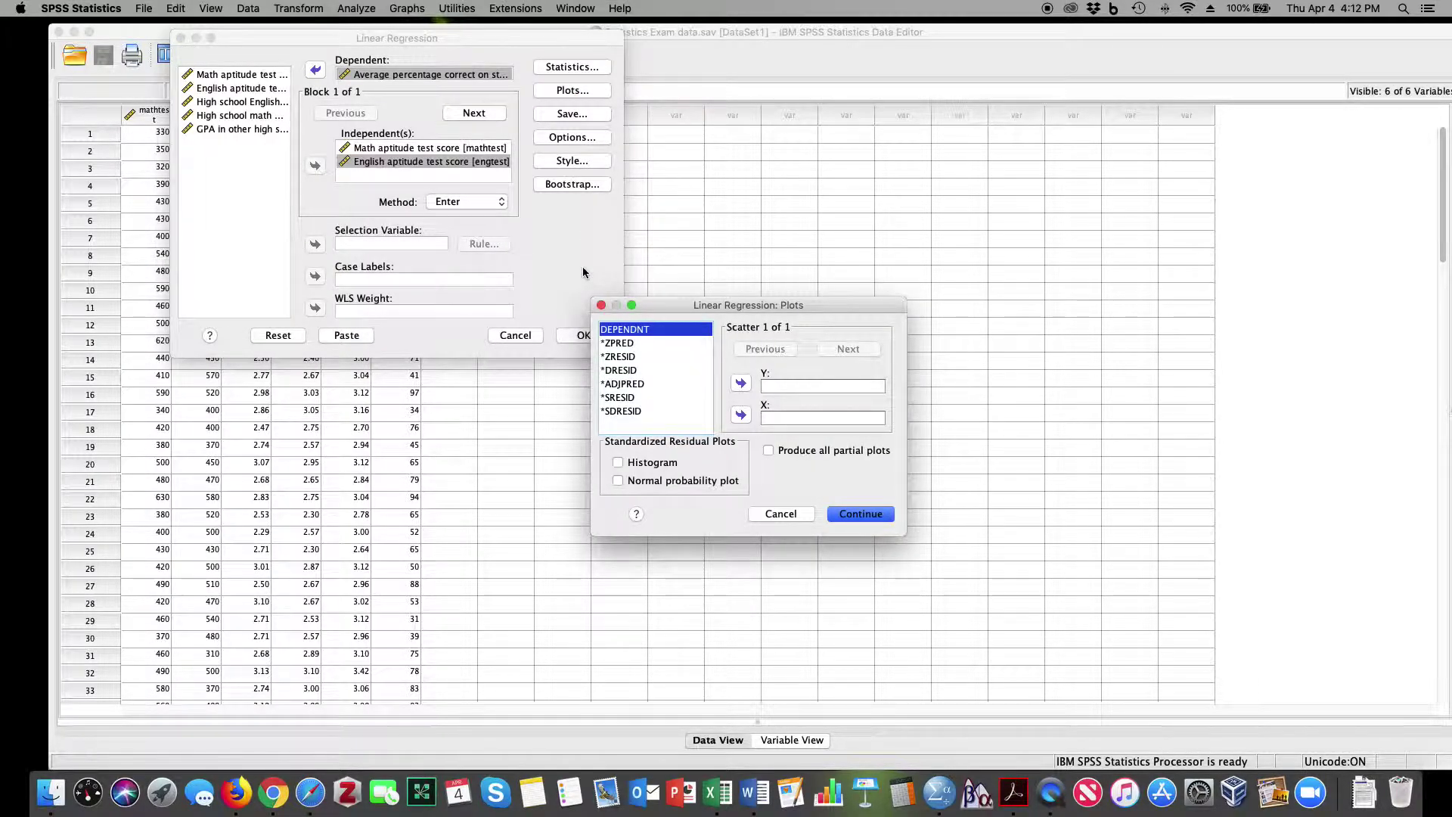
left_click(617, 480)
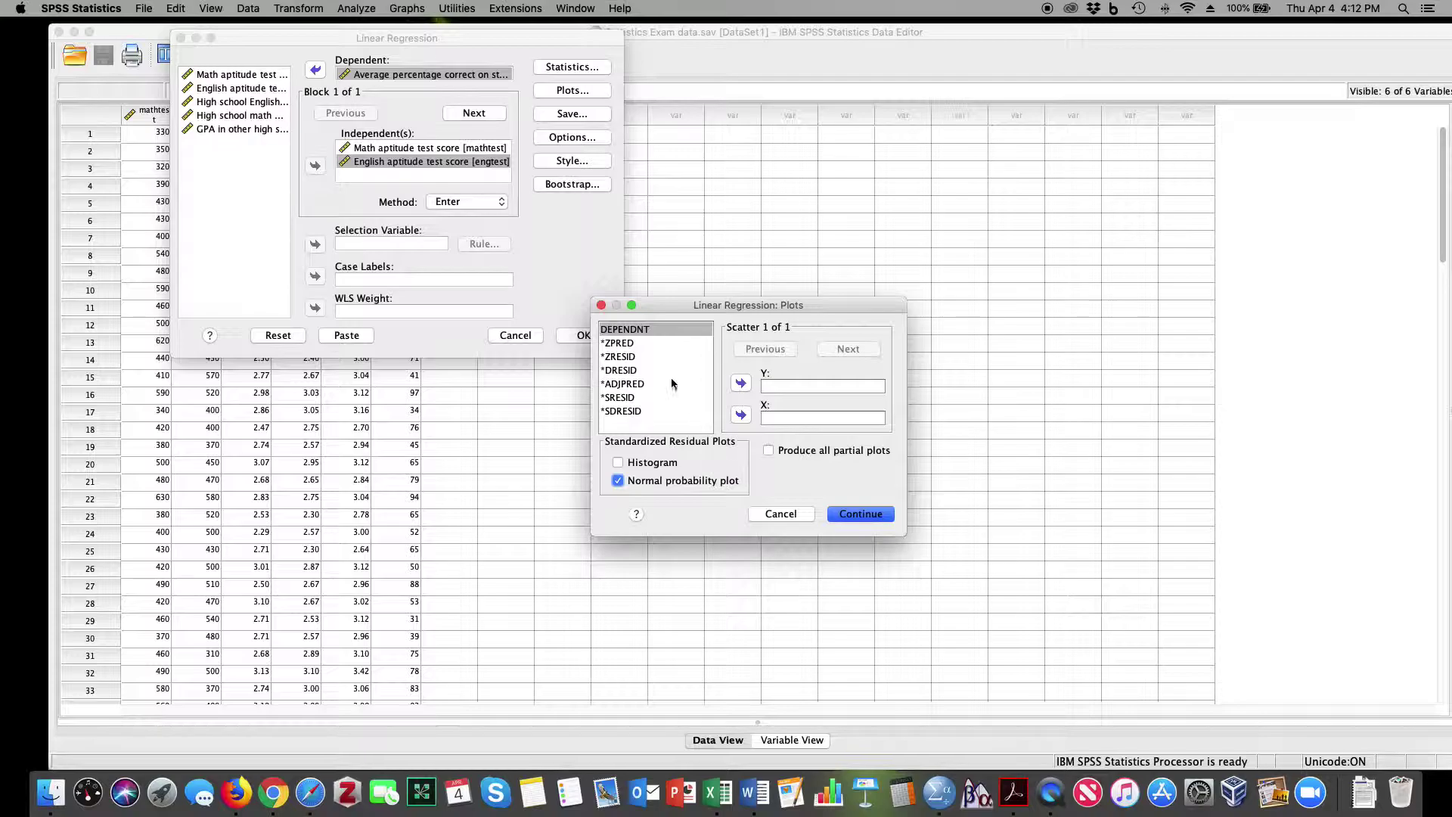
left_click(628, 344)
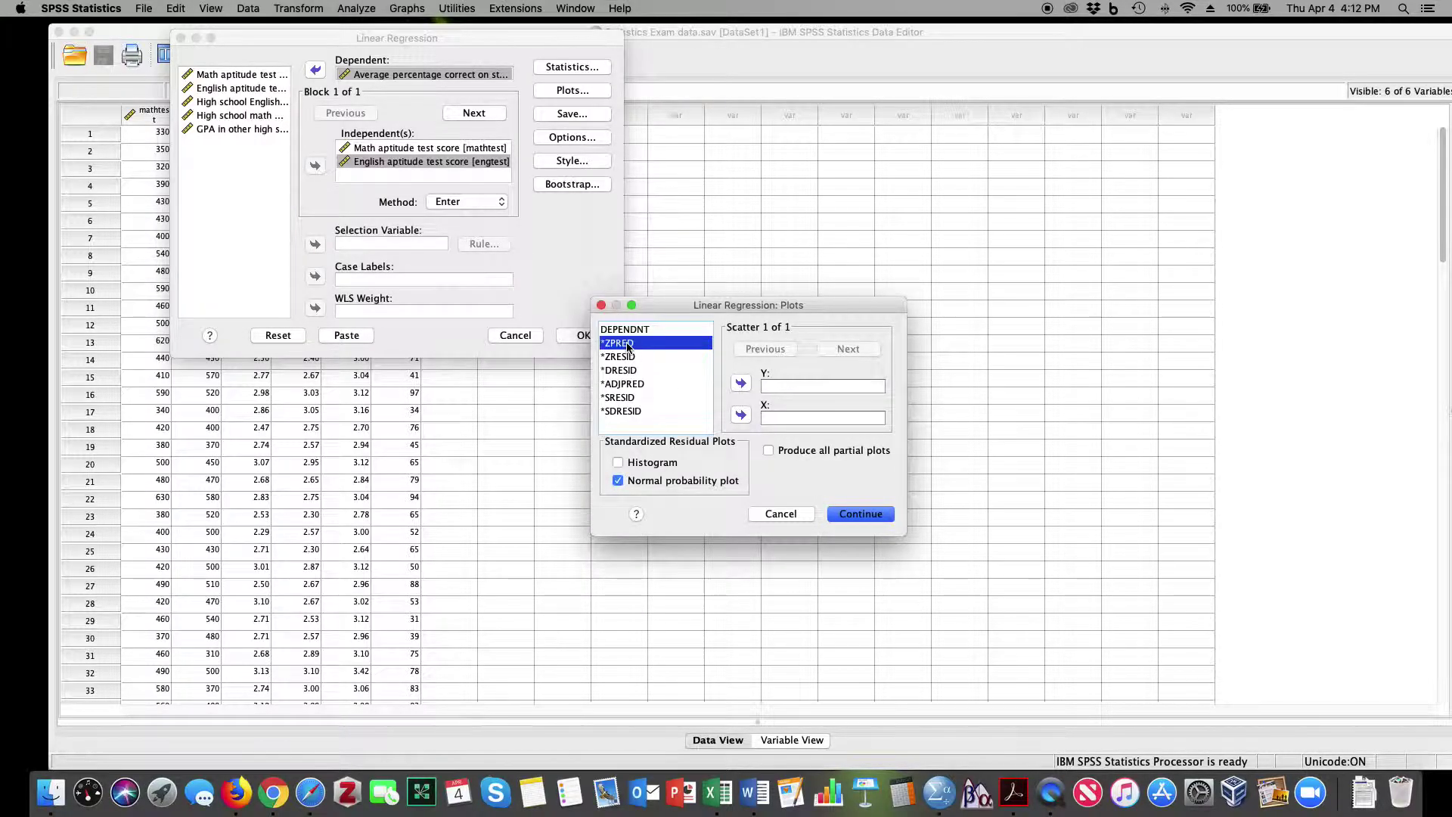
left_click(742, 416)
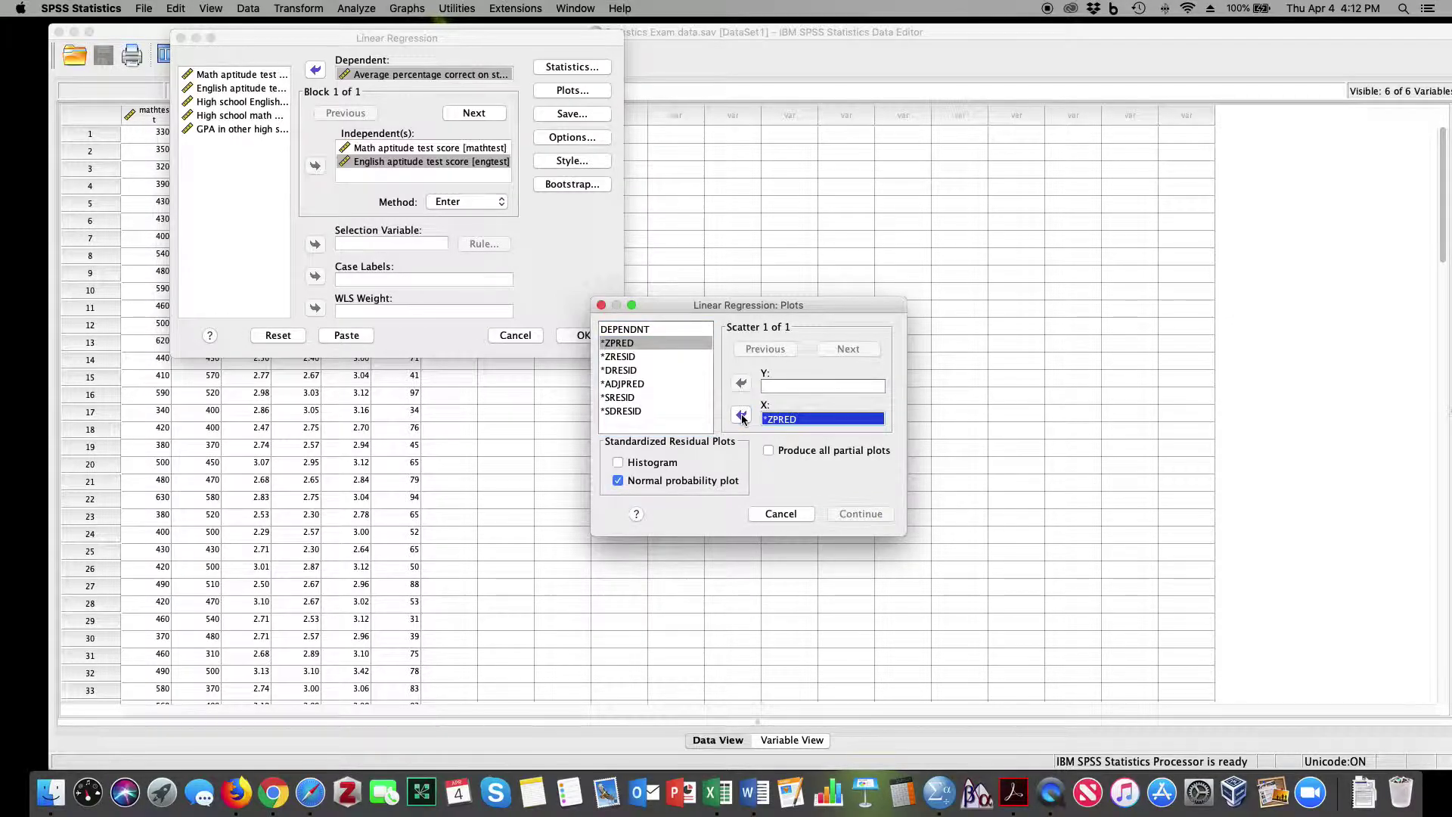
left_click(632, 357)
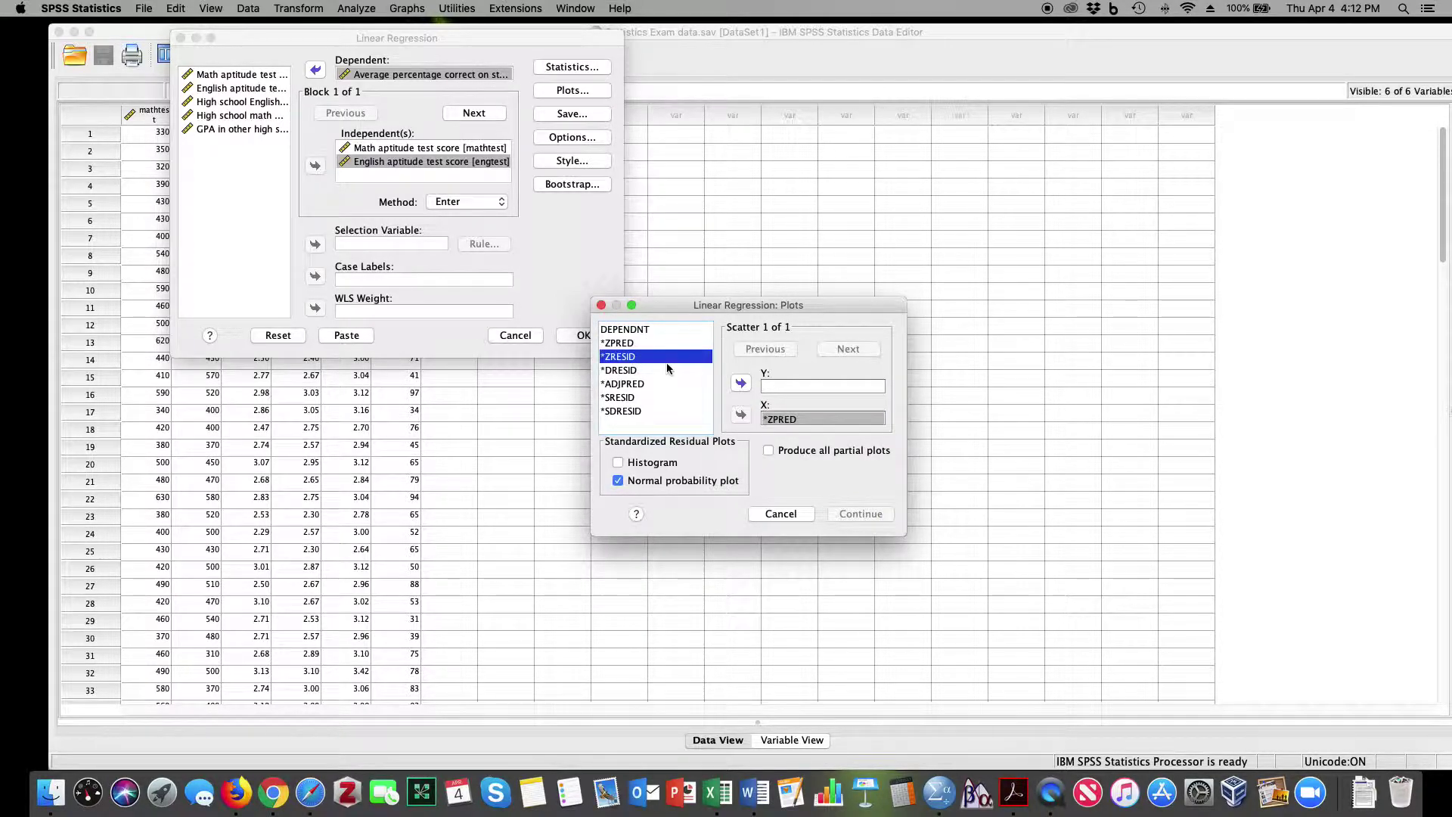
left_click(742, 384)
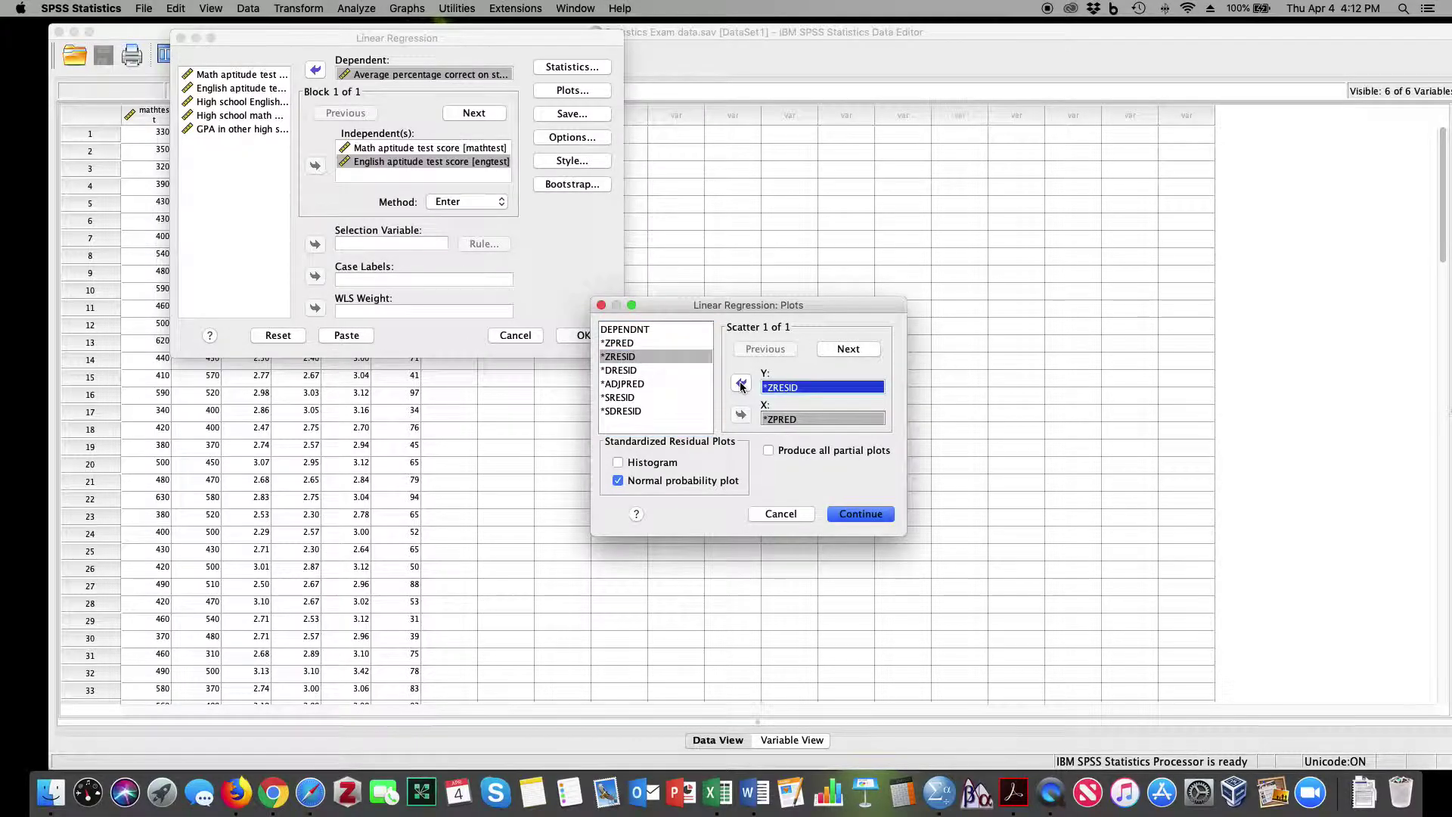
left_click(847, 517)
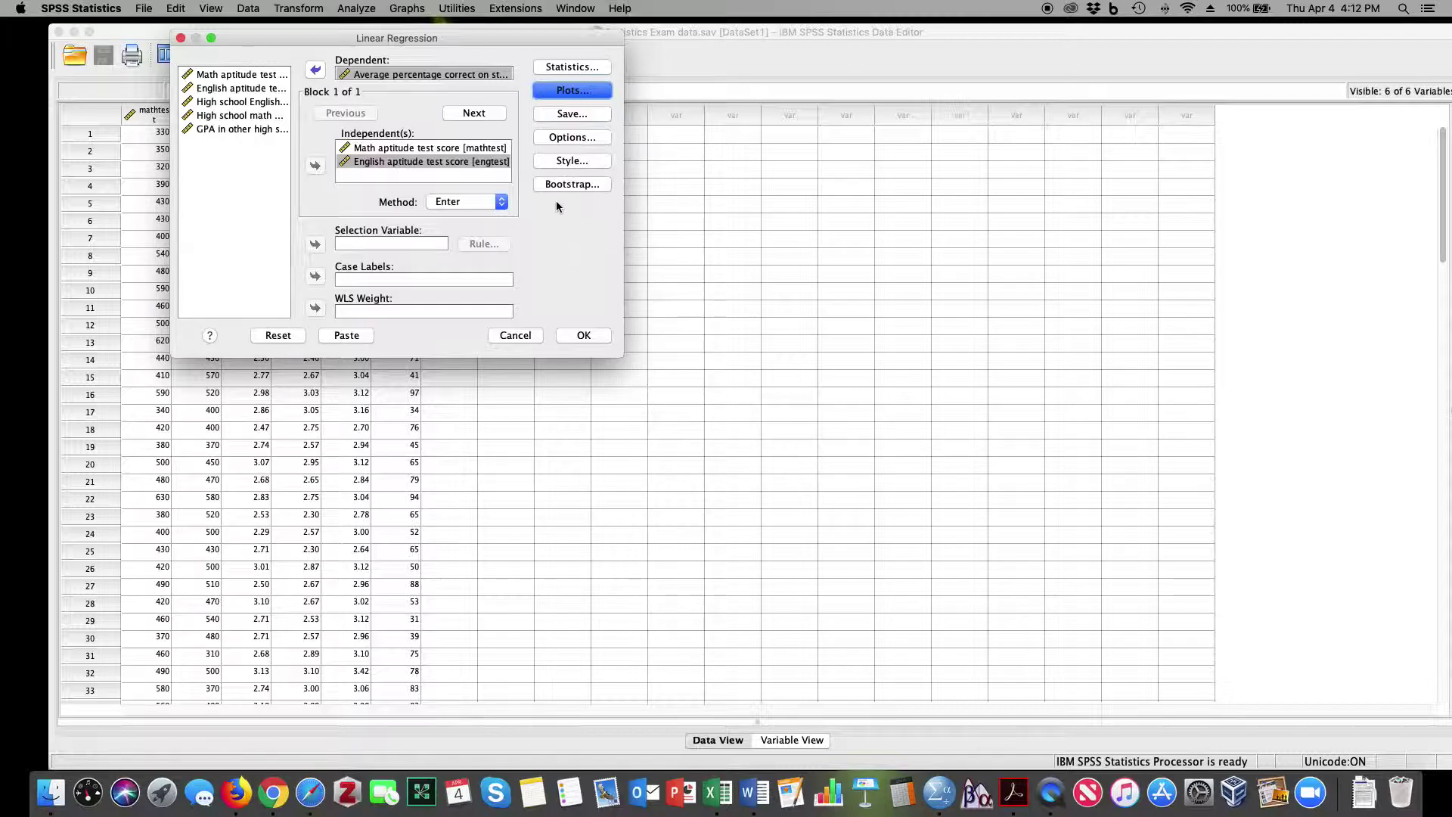
Add Descriptives, Part and partial correlations and Collinearity diagnostics to the regression statistics.
left_click(578, 67)
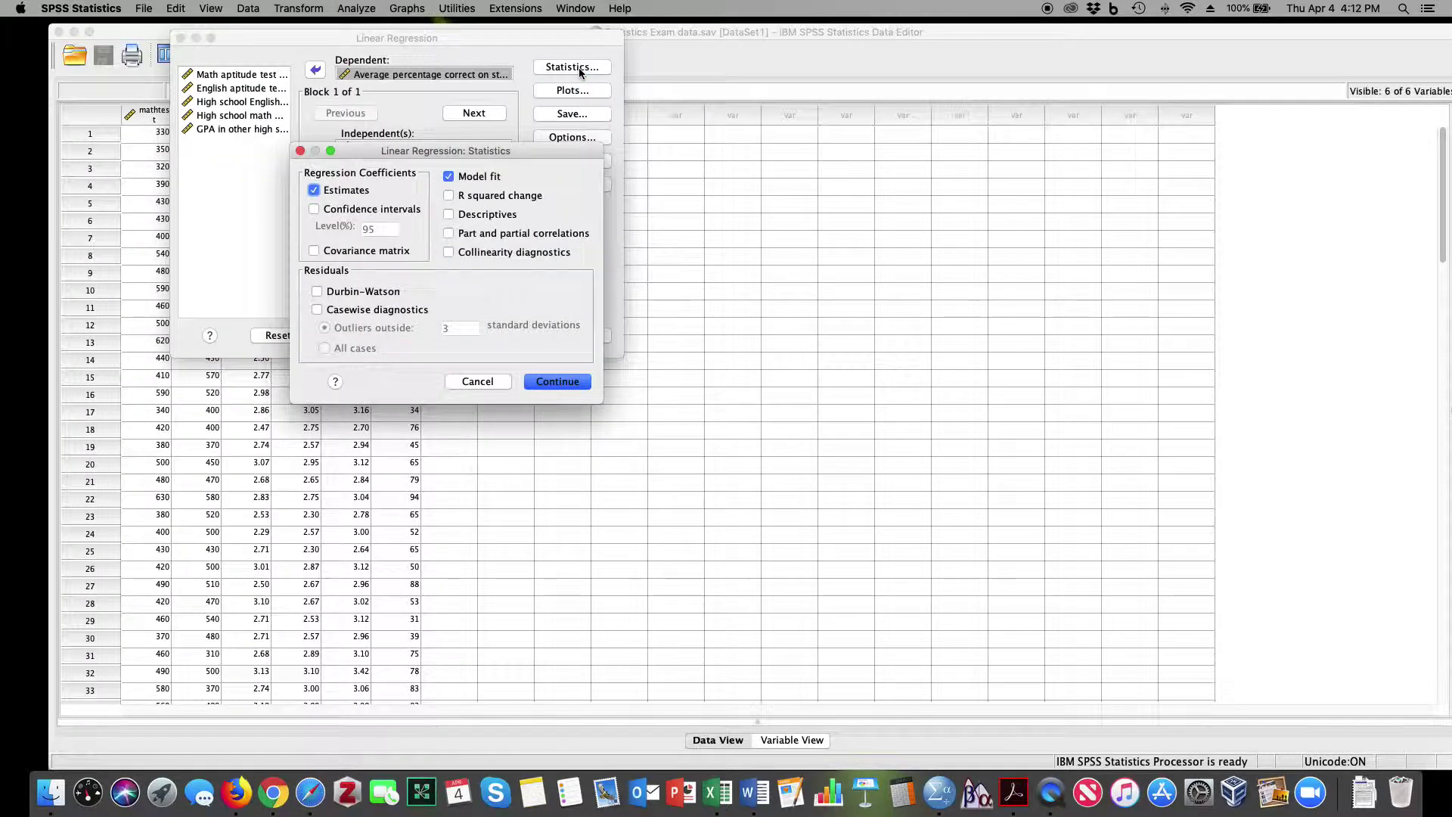
left_click(448, 214)
left_click(448, 234)
left_click(448, 251)
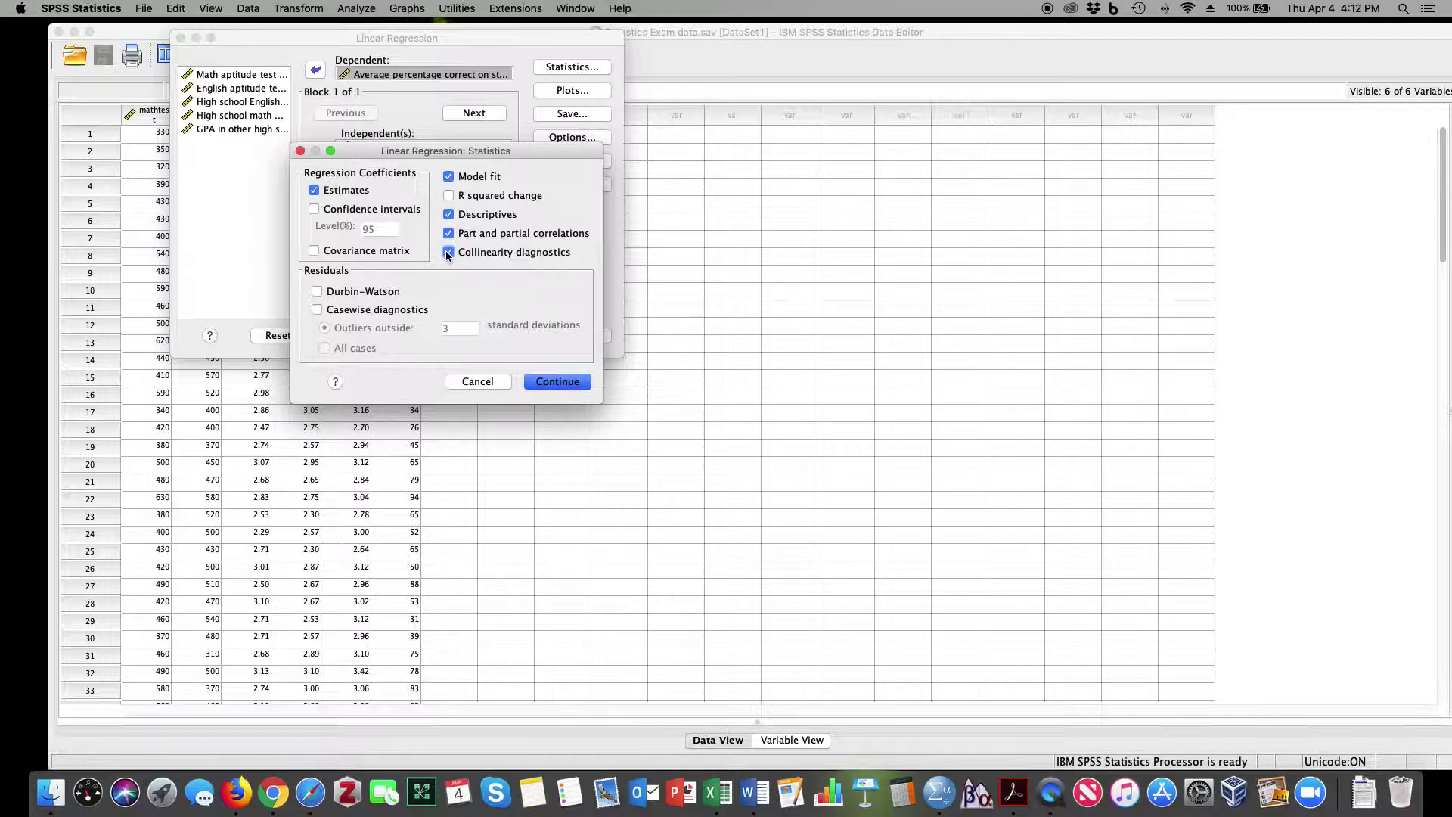
left_click(544, 383)
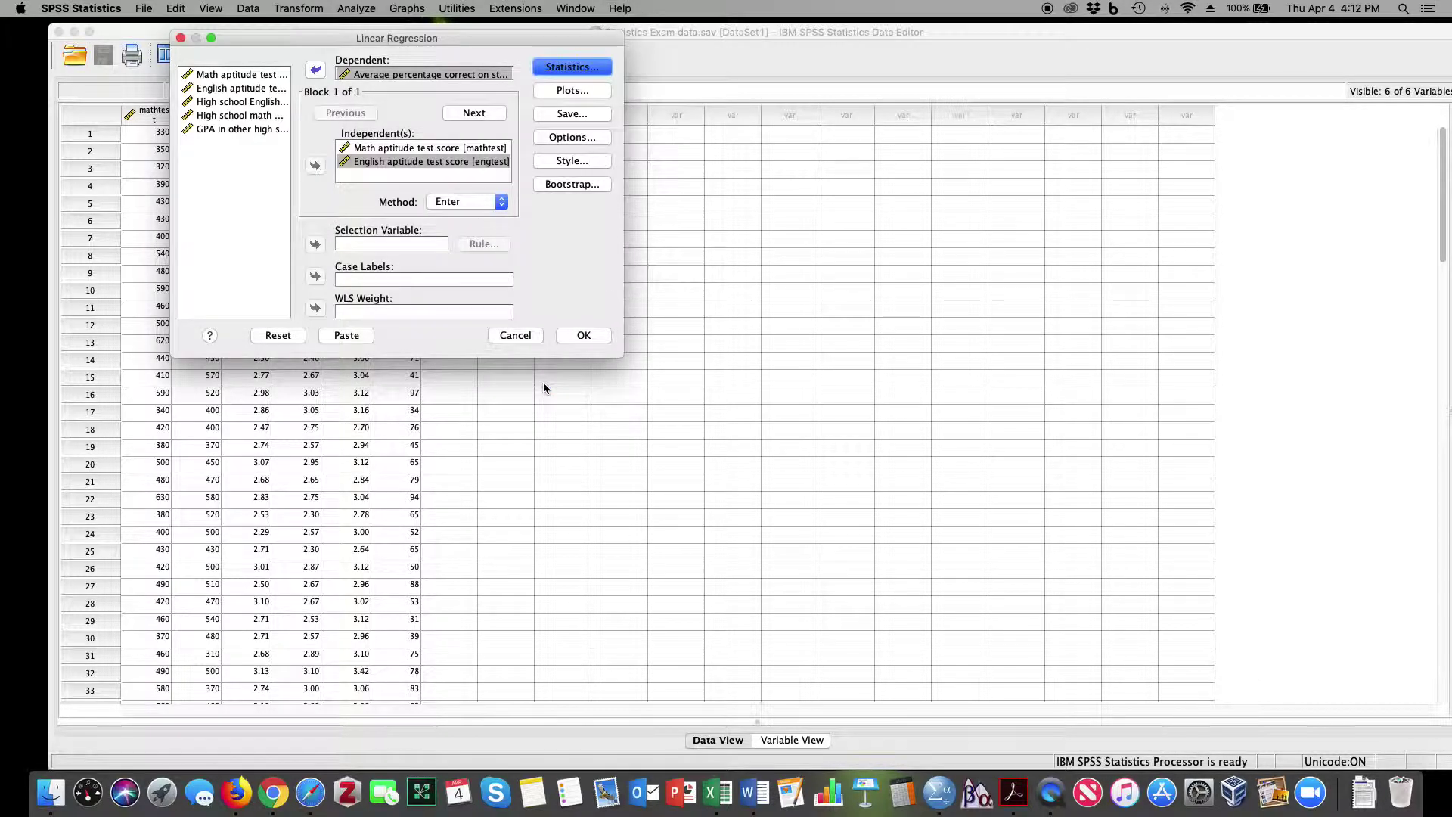
Run the regression and inspect the Correlations and ANOVA tables in the output.
left_click(583, 335)
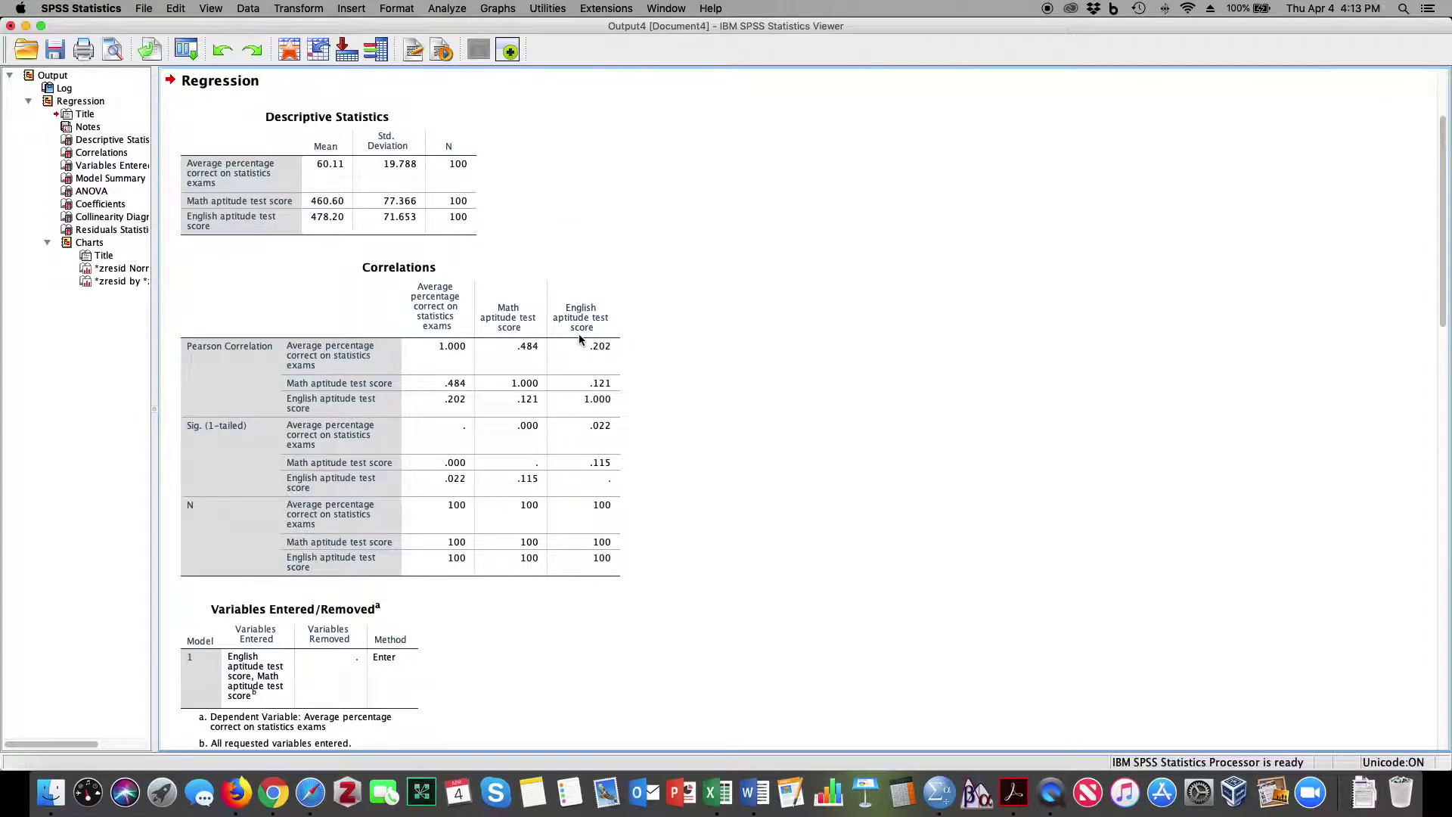
left_click(580, 339)
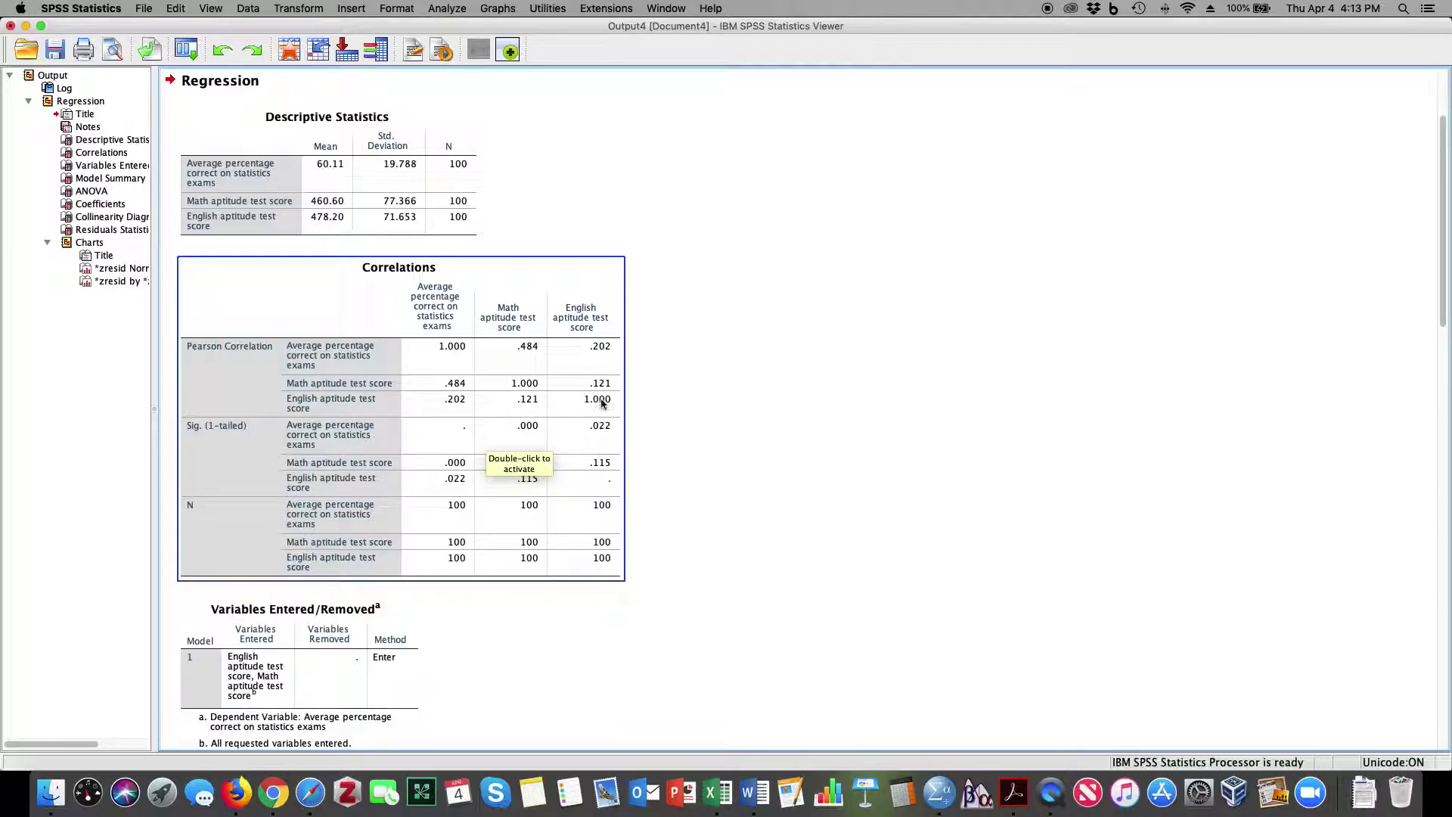
scroll(613, 401, "down", 6)
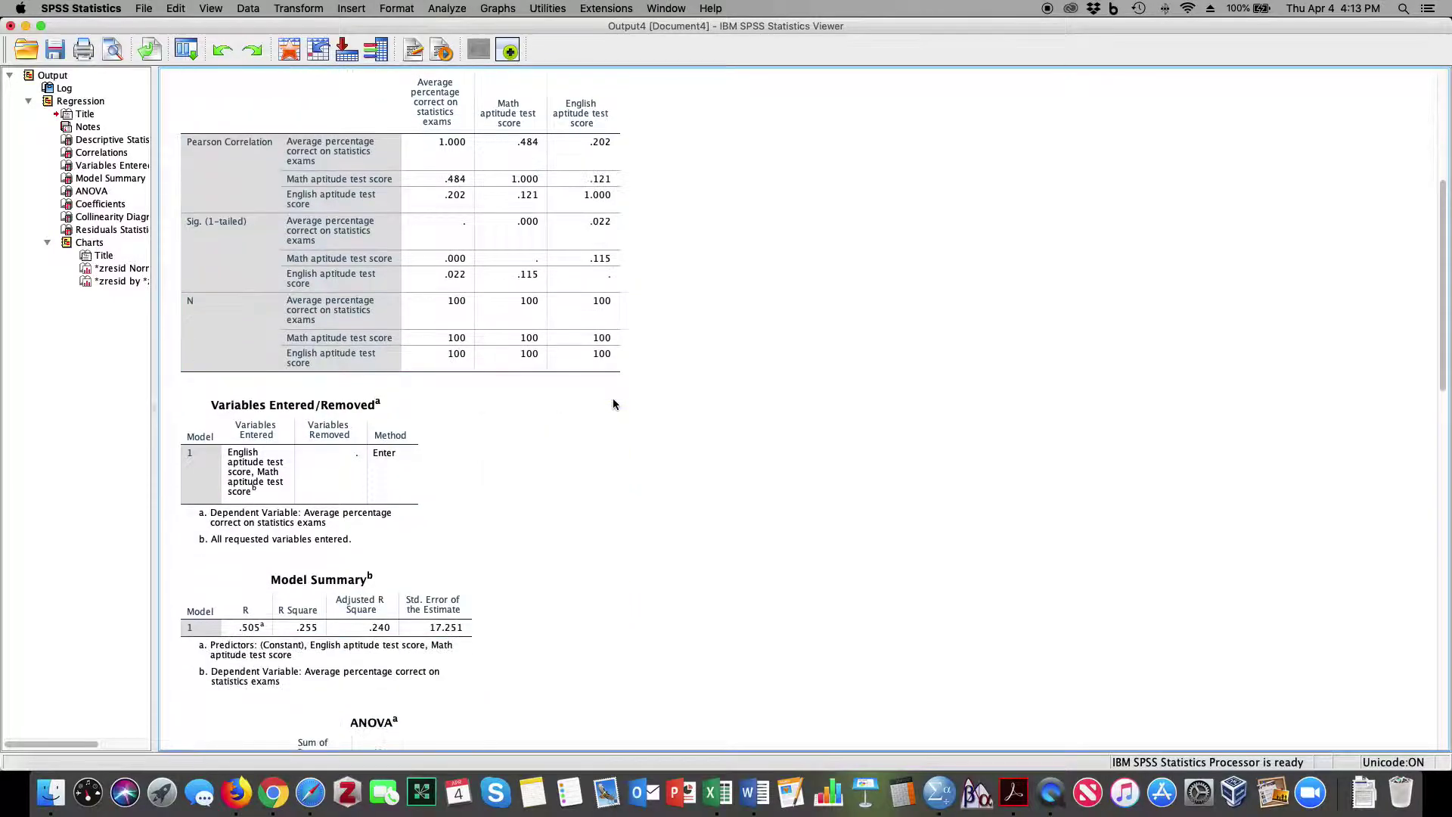
scroll(613, 401, "down", 2)
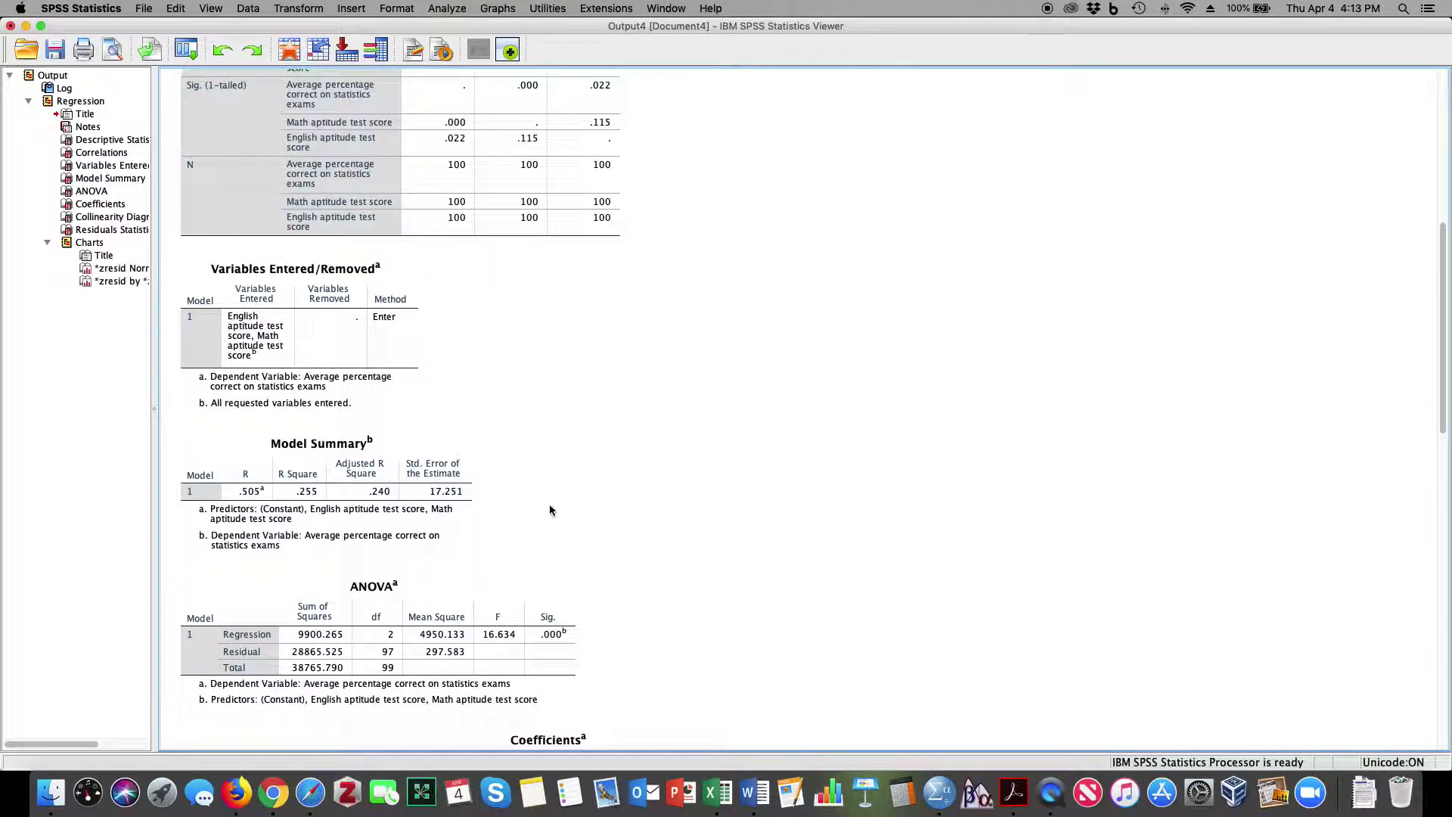
left_click(495, 638)
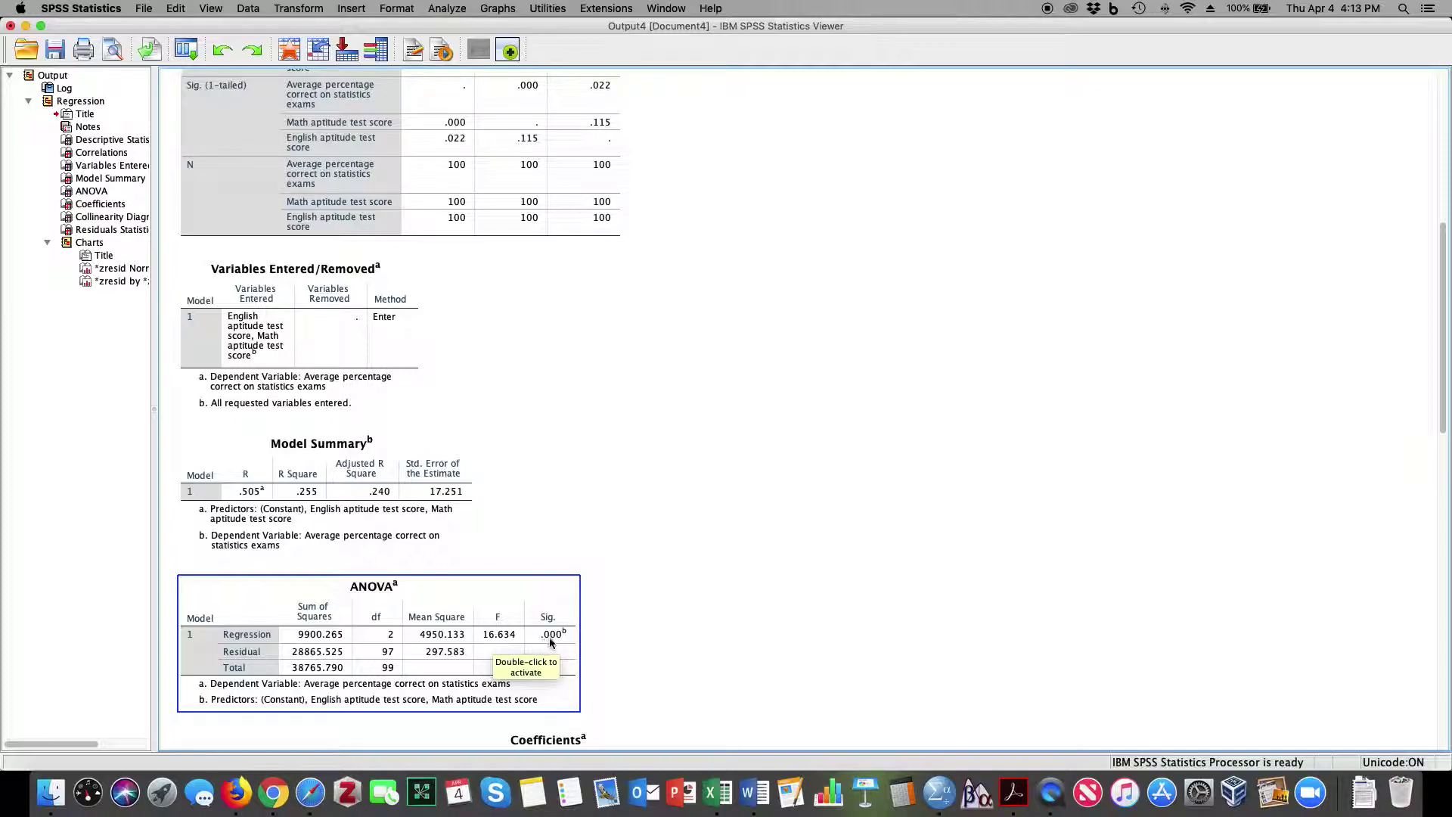
Check the Model Summary (R Square .255), then scroll down to the Coefficients table.
left_click(347, 518)
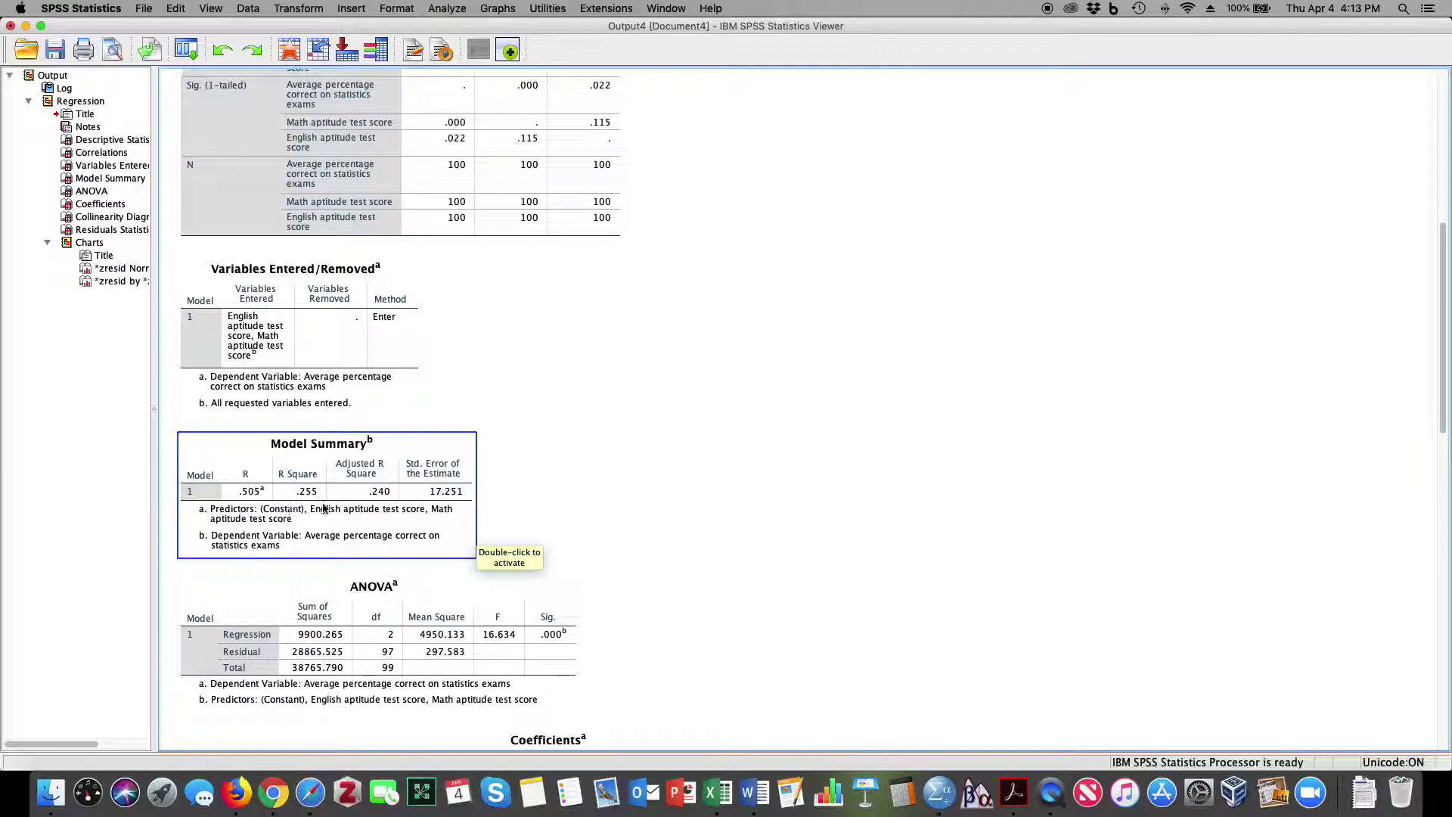
left_click(658, 446)
scroll(664, 446, "down", 3)
scroll(664, 446, "down", 3)
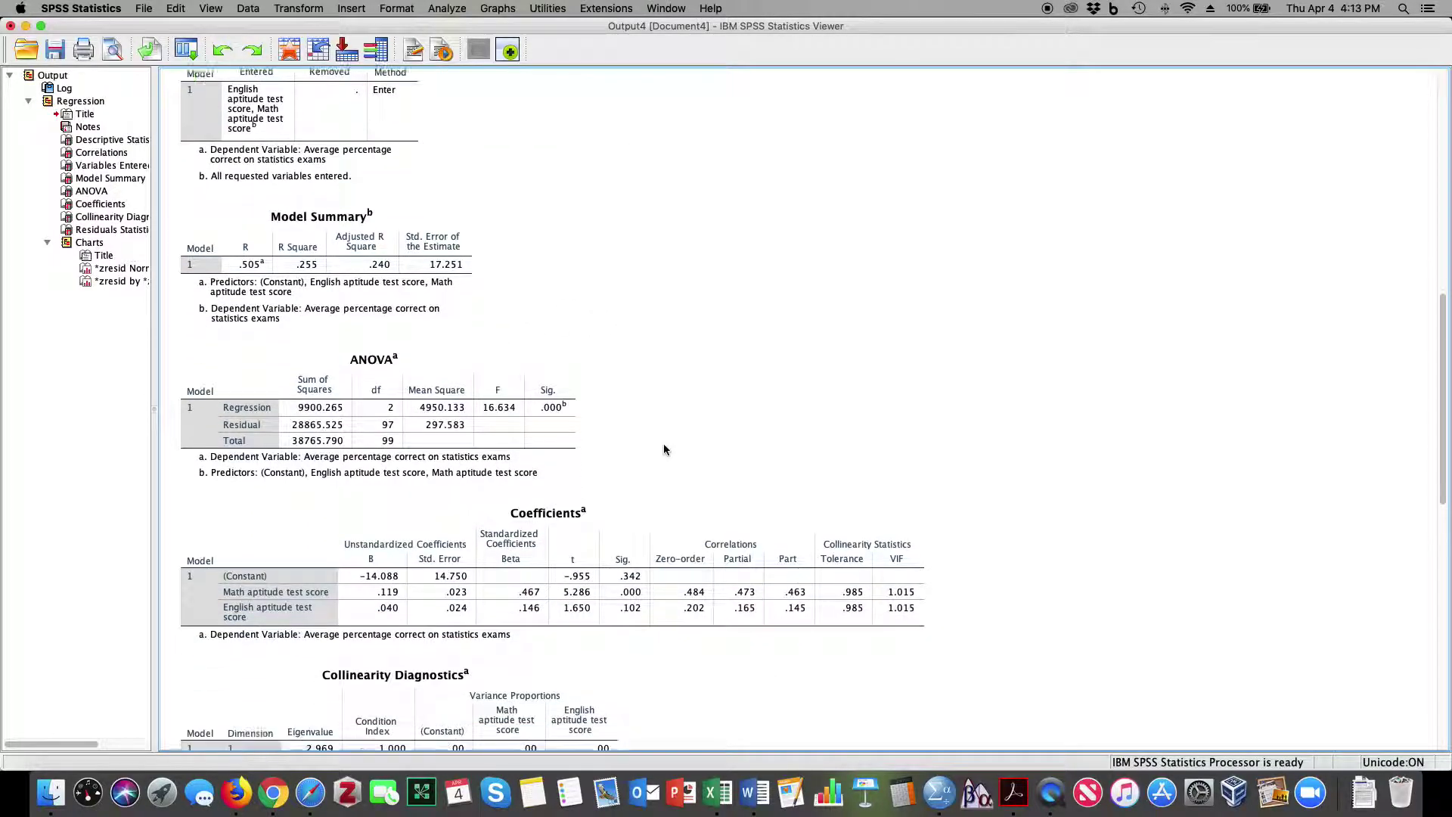
left_click(664, 446)
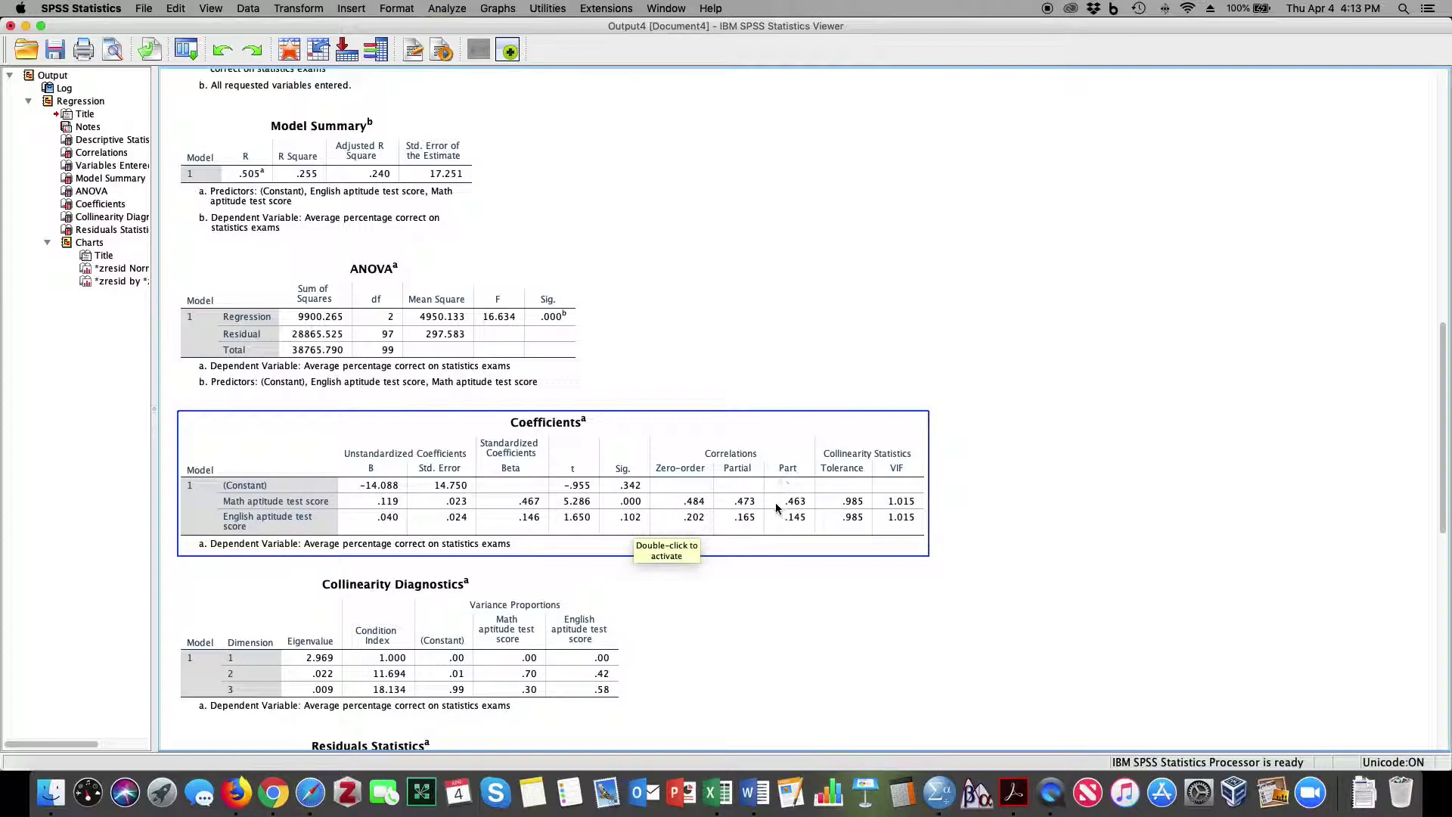
Square the math part correlation .463 in Calculator, giving 0.214369.
left_click(901, 795)
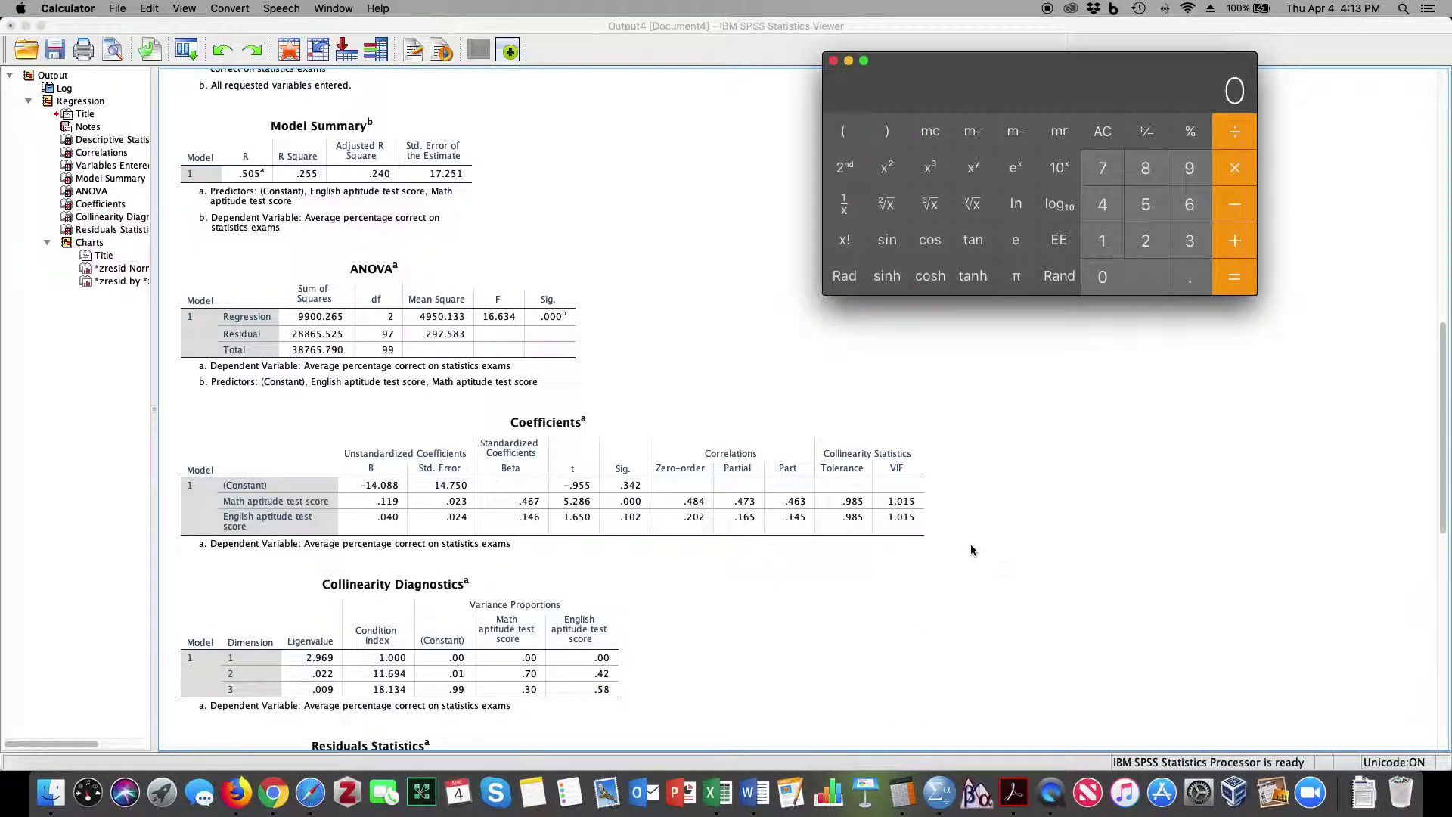
type(".463")
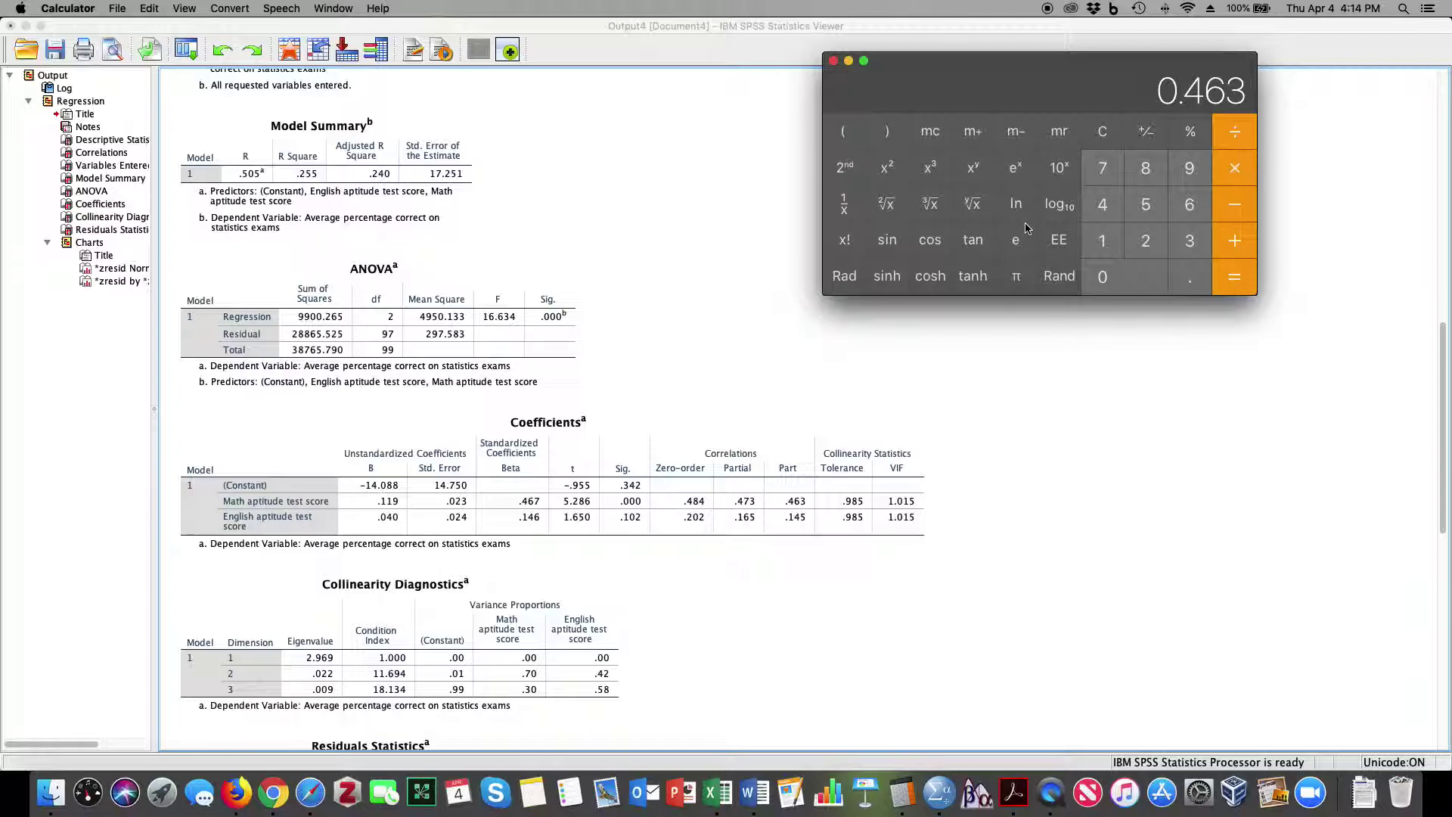
left_click(890, 168)
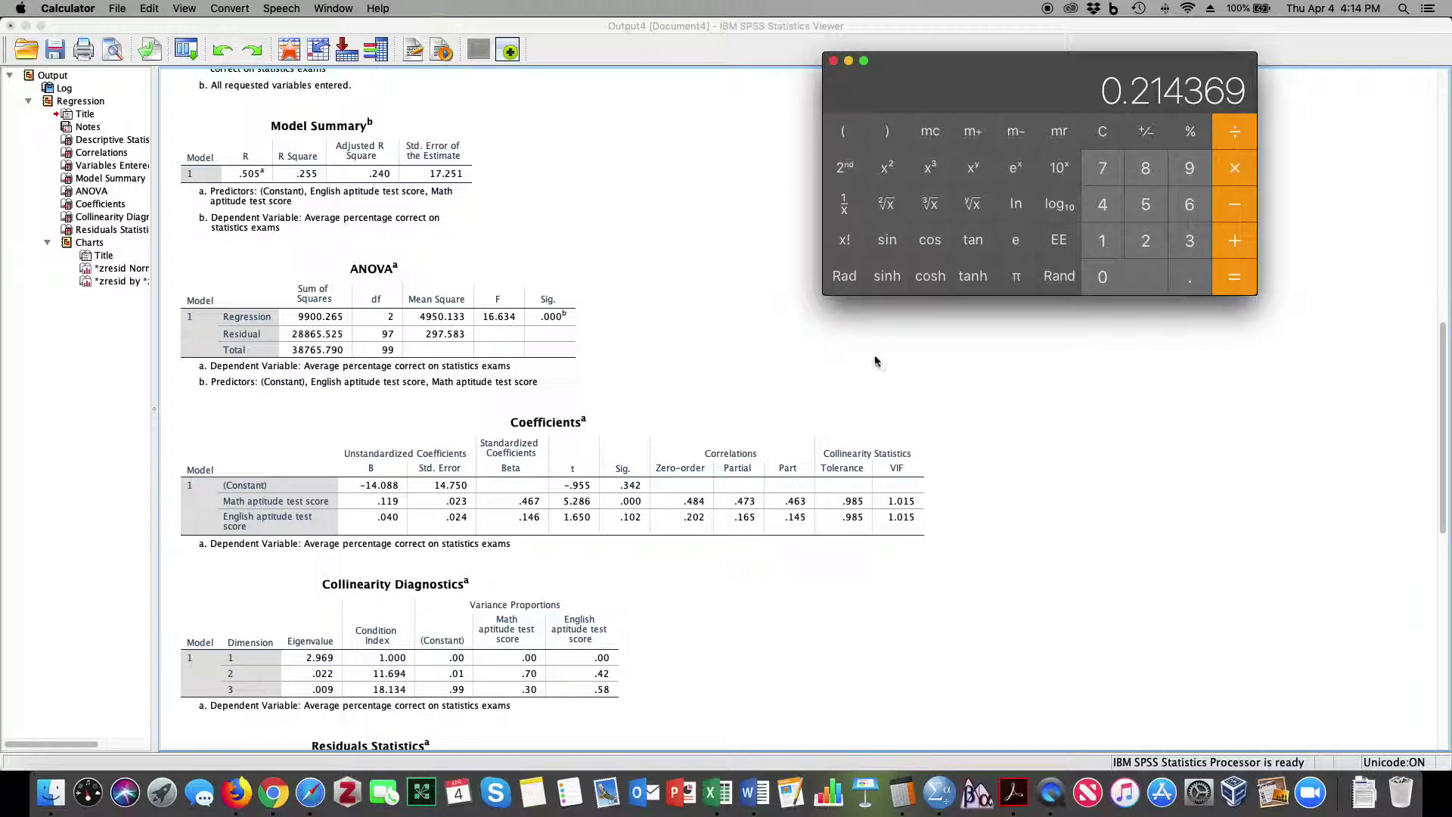
Review the Coefficients, ANOVA and Model Summary tables in the SPSS output.
left_click(772, 437)
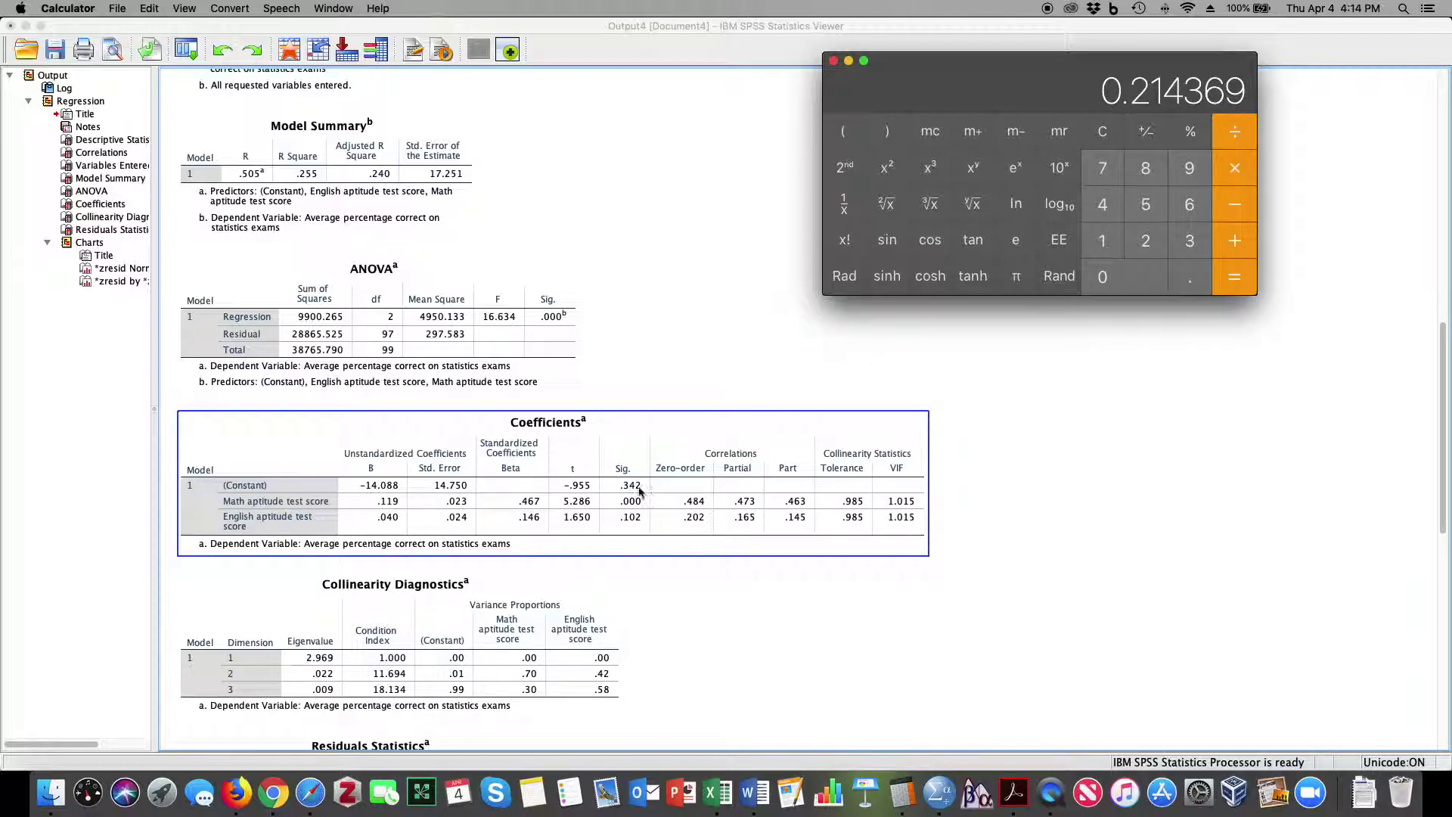
left_click(295, 325)
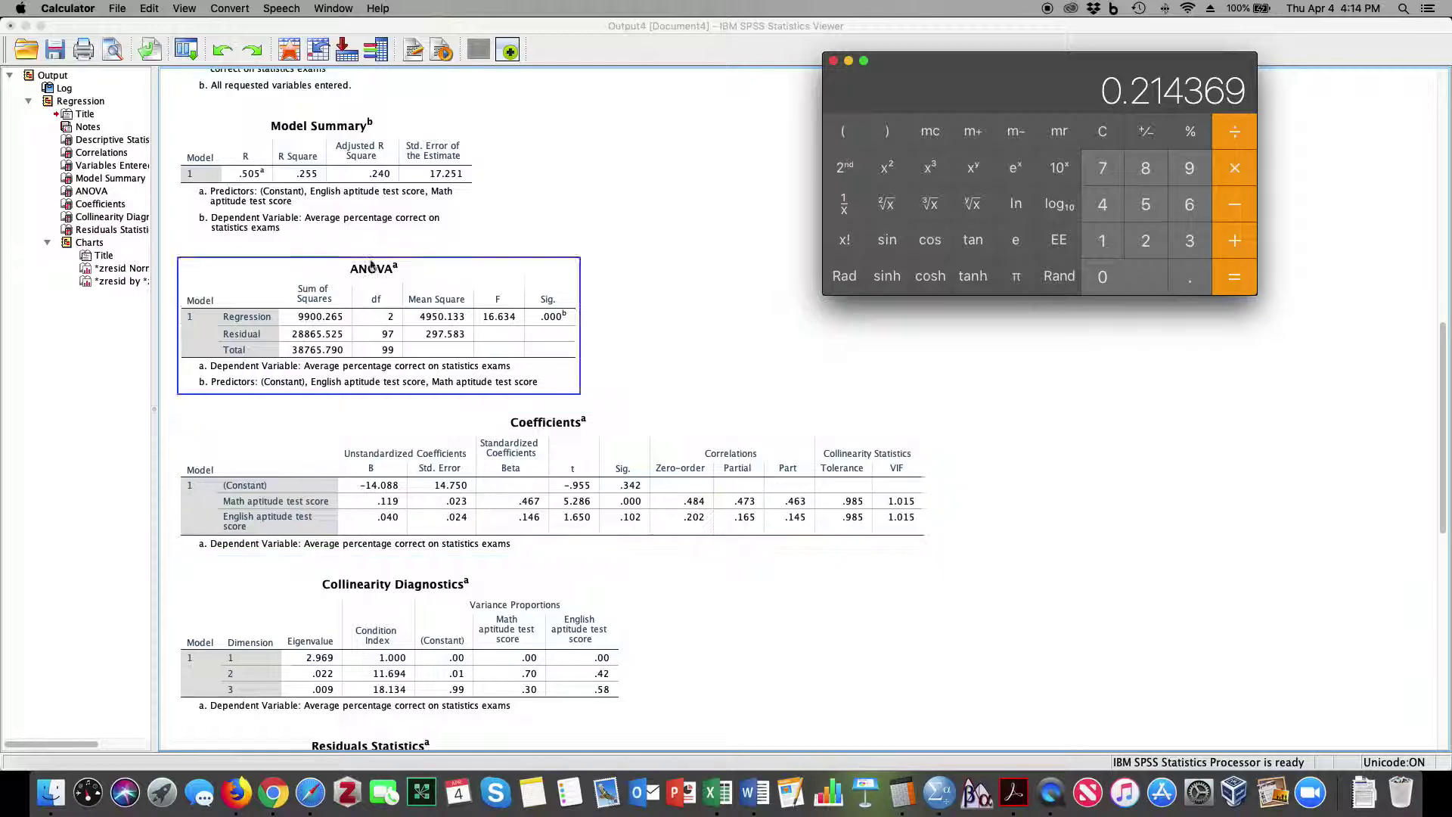
left_click(316, 181)
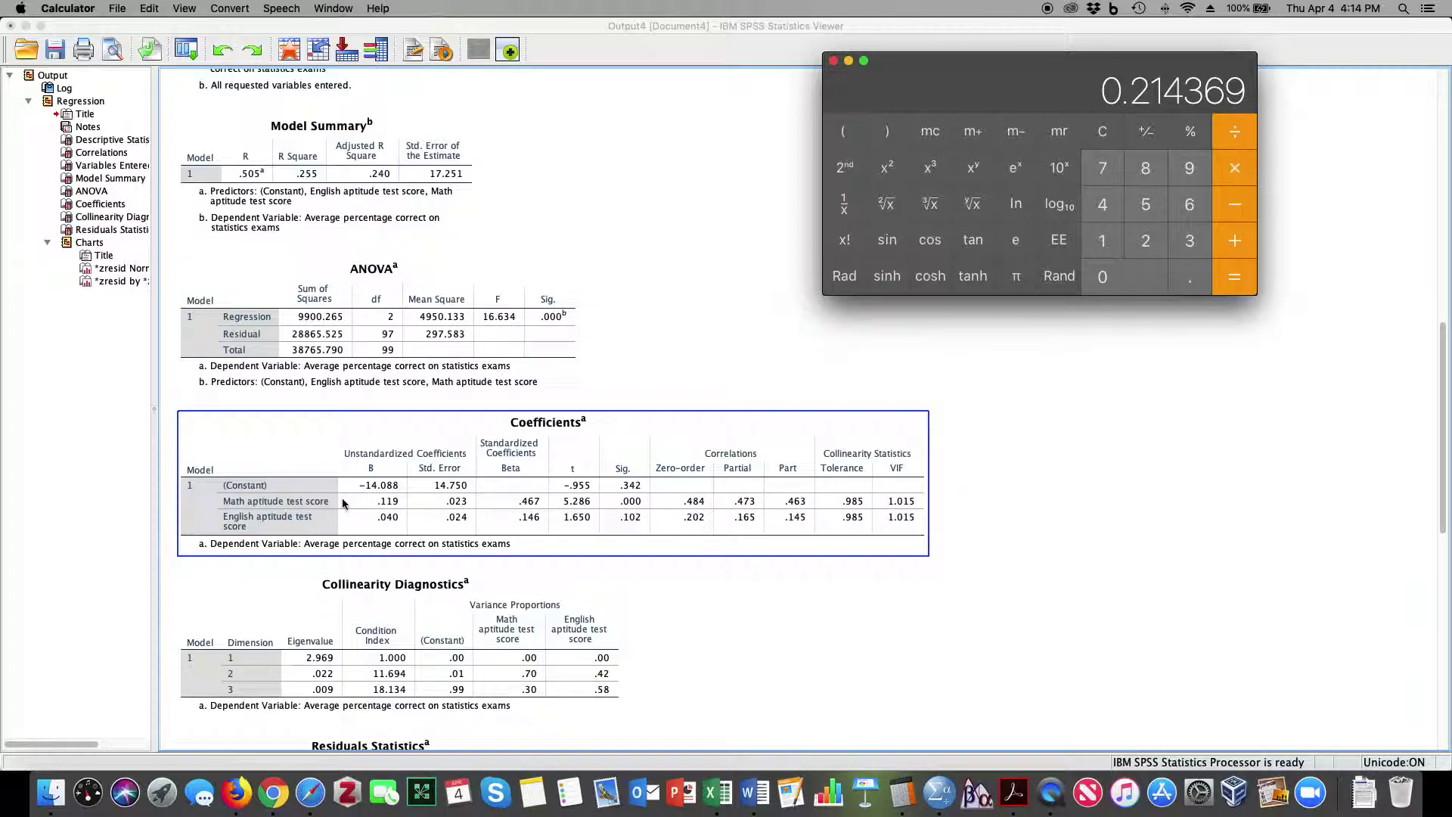
Clear Calculator and square the English part correlation .145, giving 0.021025.
left_click(1102, 132)
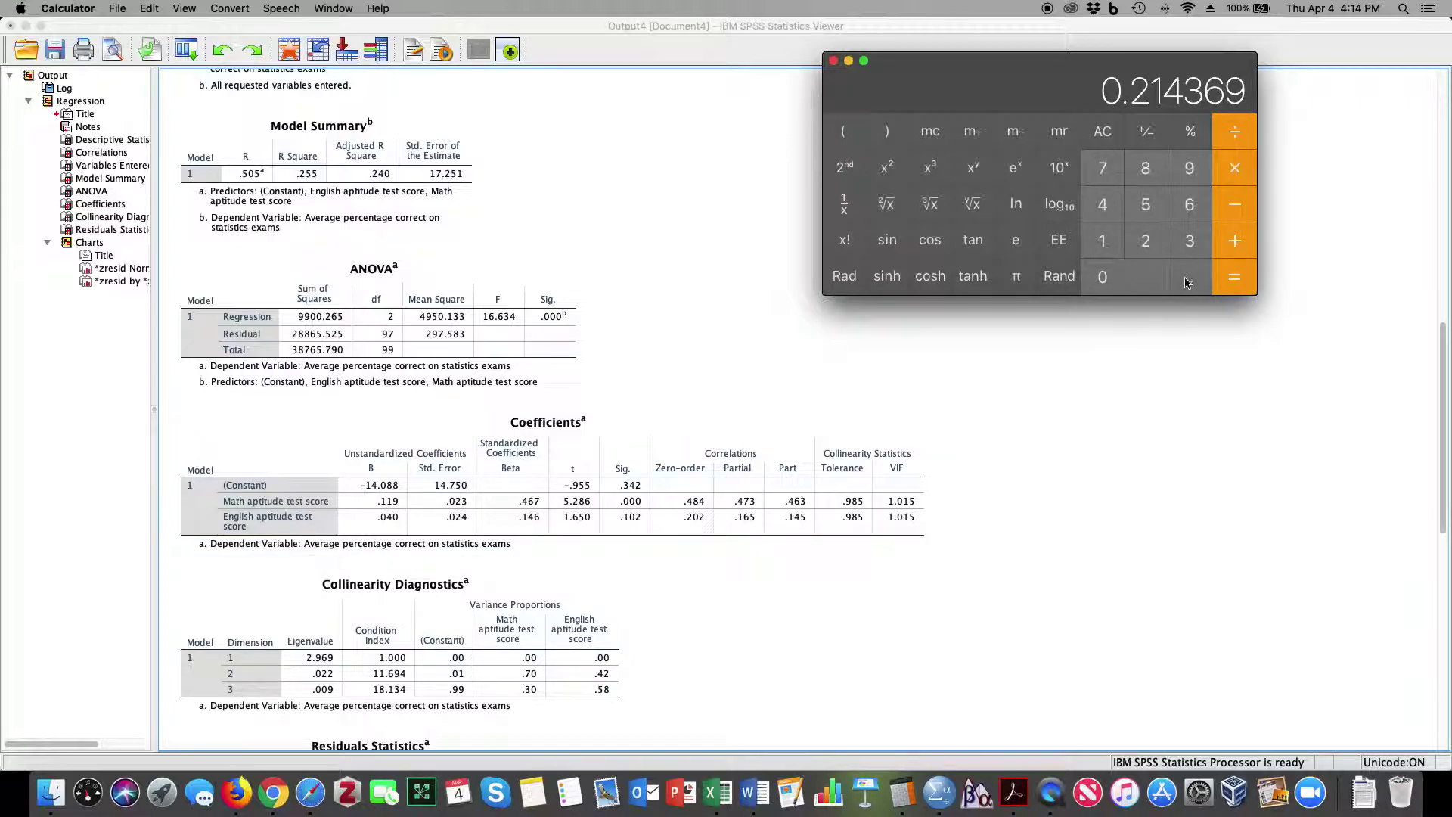
key("Escape")
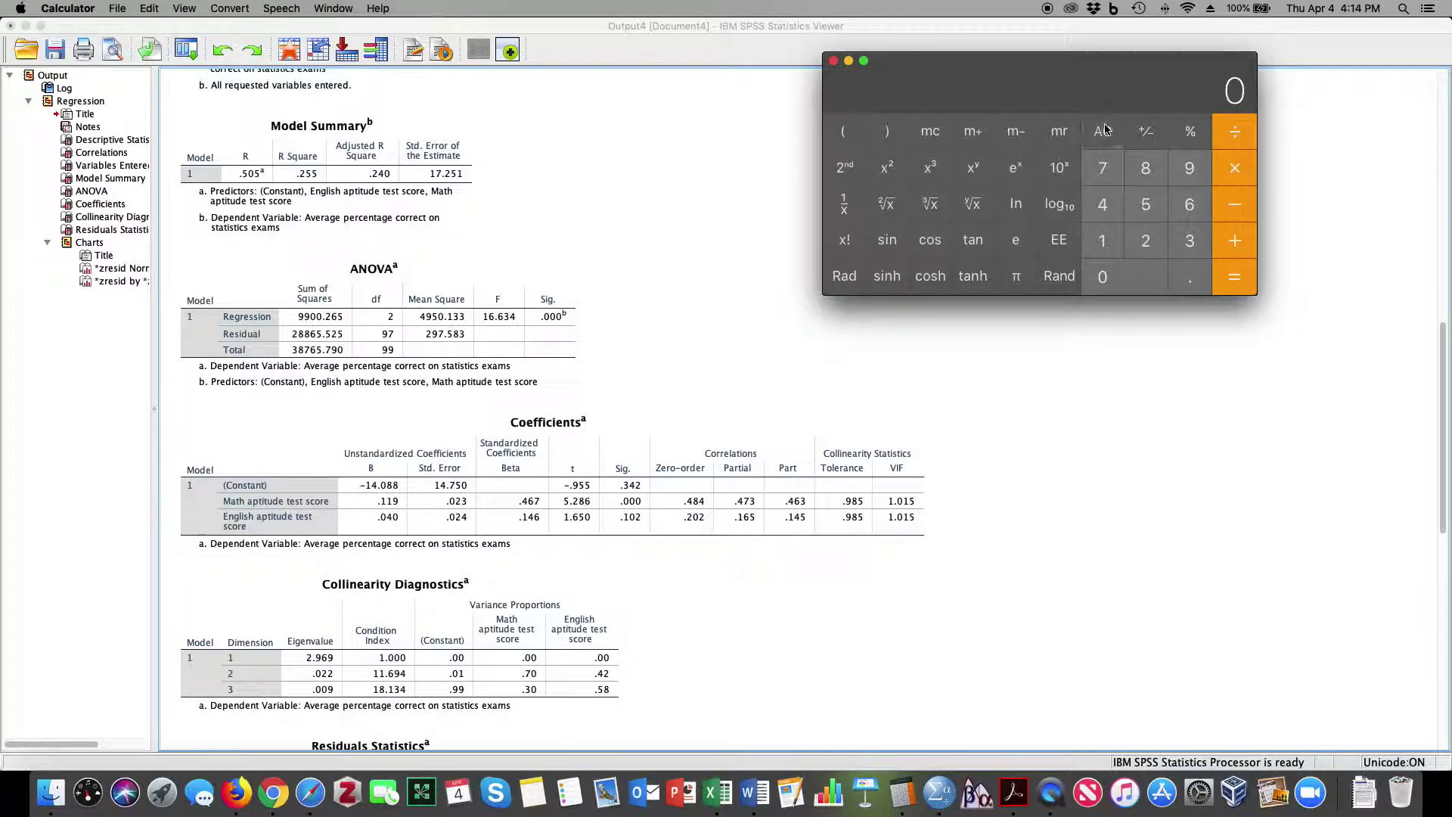
left_click(1201, 288)
left_click(1118, 239)
left_click(1114, 201)
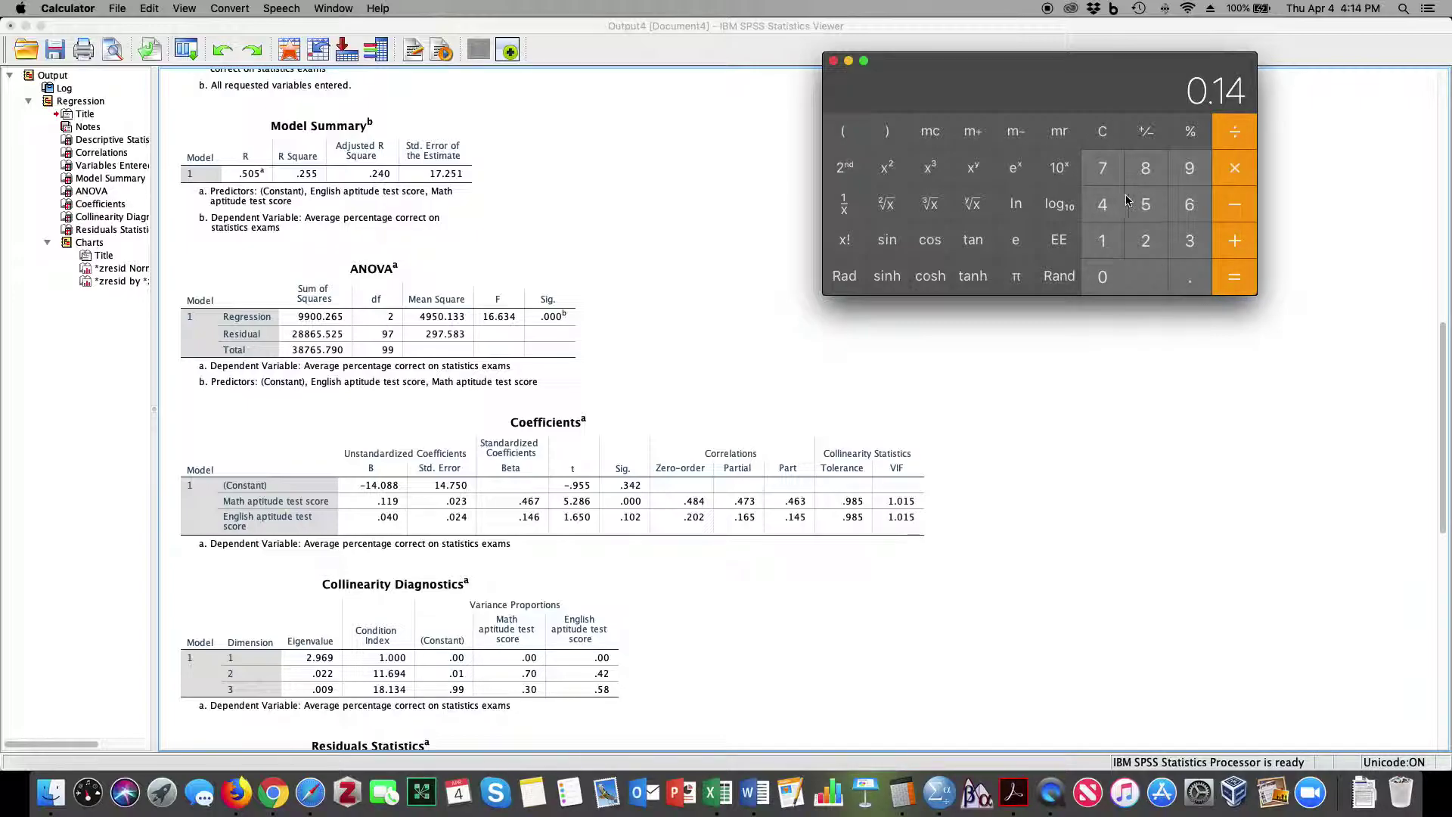
left_click(1143, 205)
left_click(889, 166)
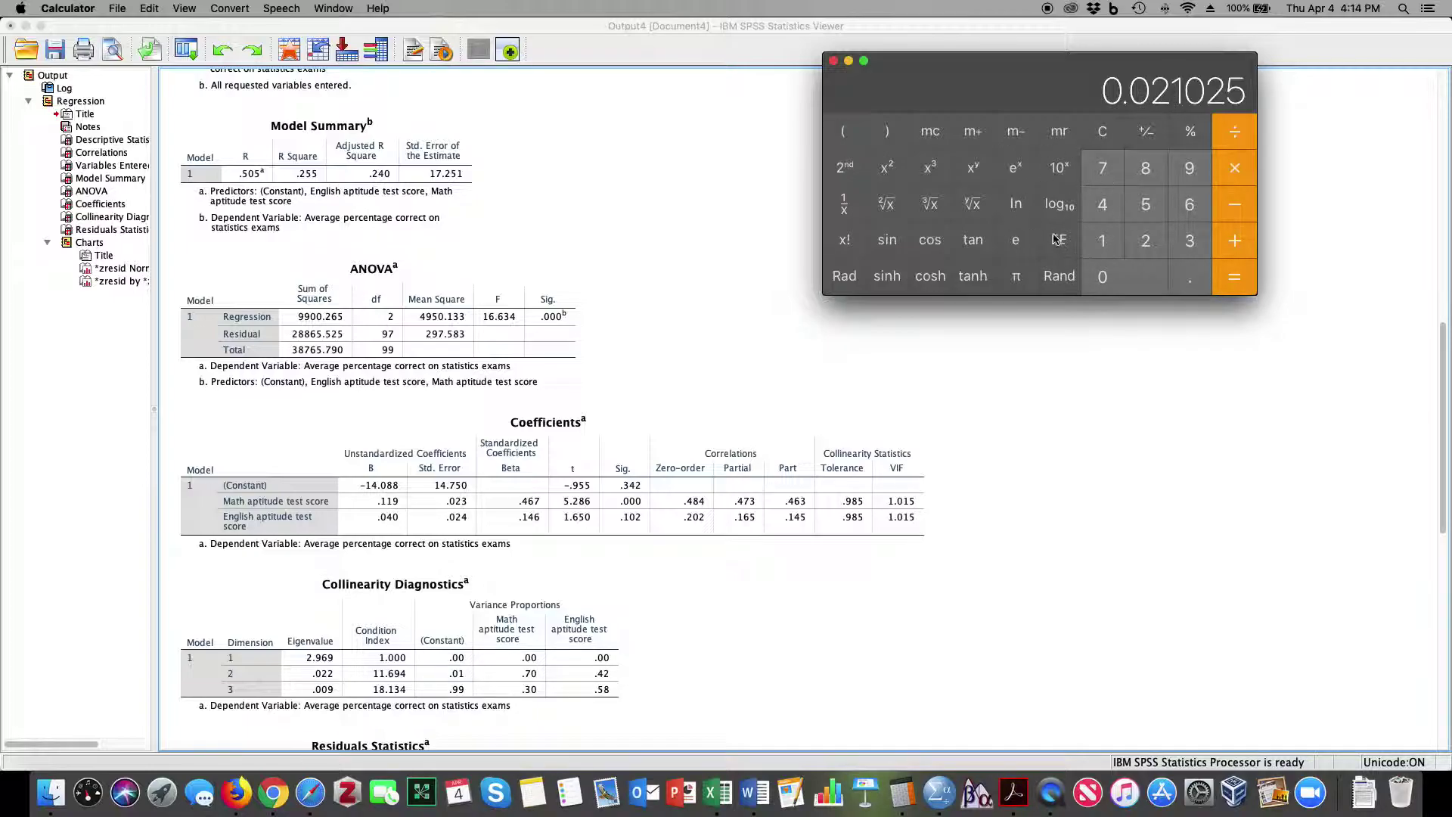
Close Calculator and select the residual normal P-P plot in the output charts.
left_click(833, 60)
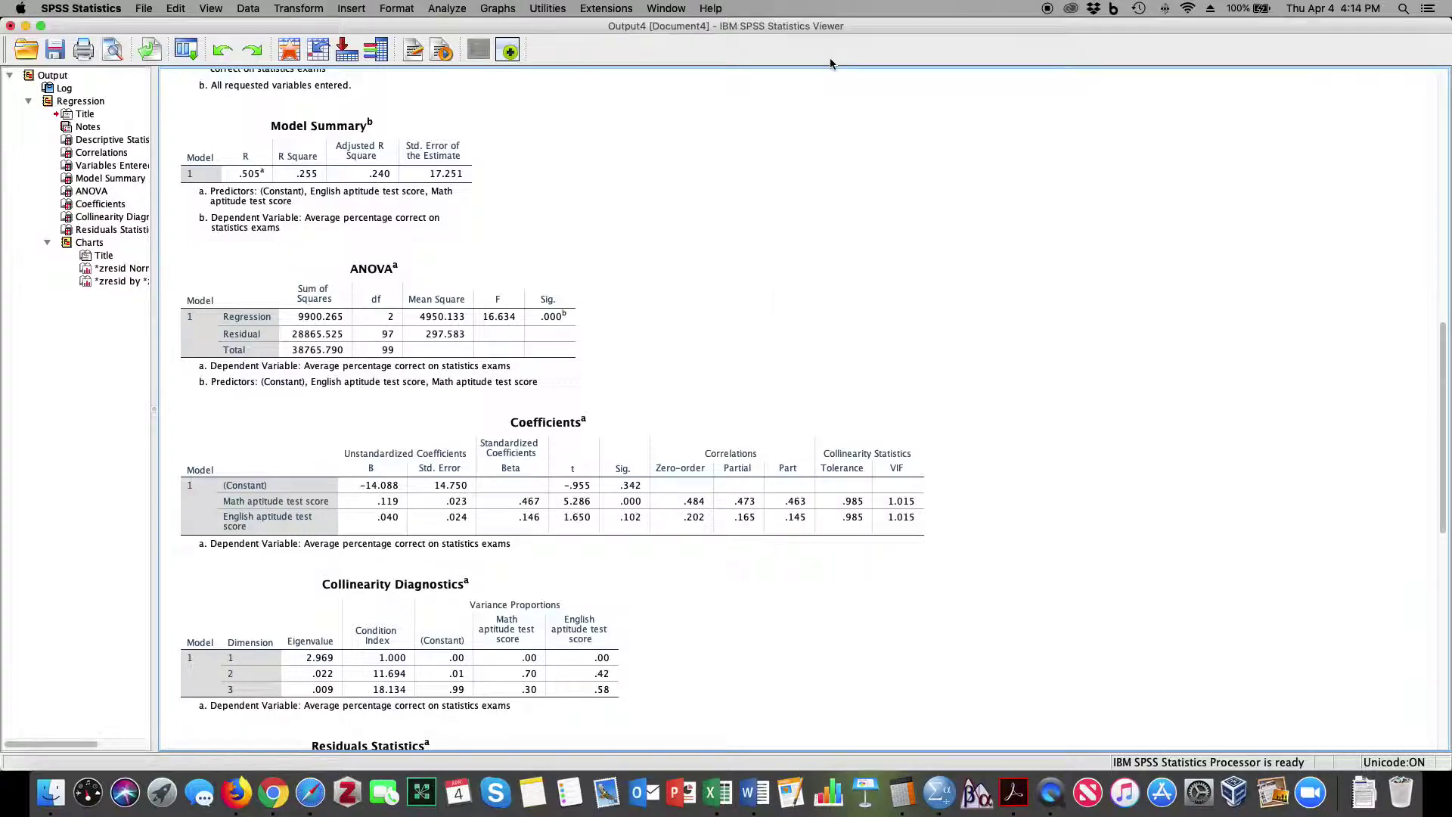
scroll(820, 255, "down", 10)
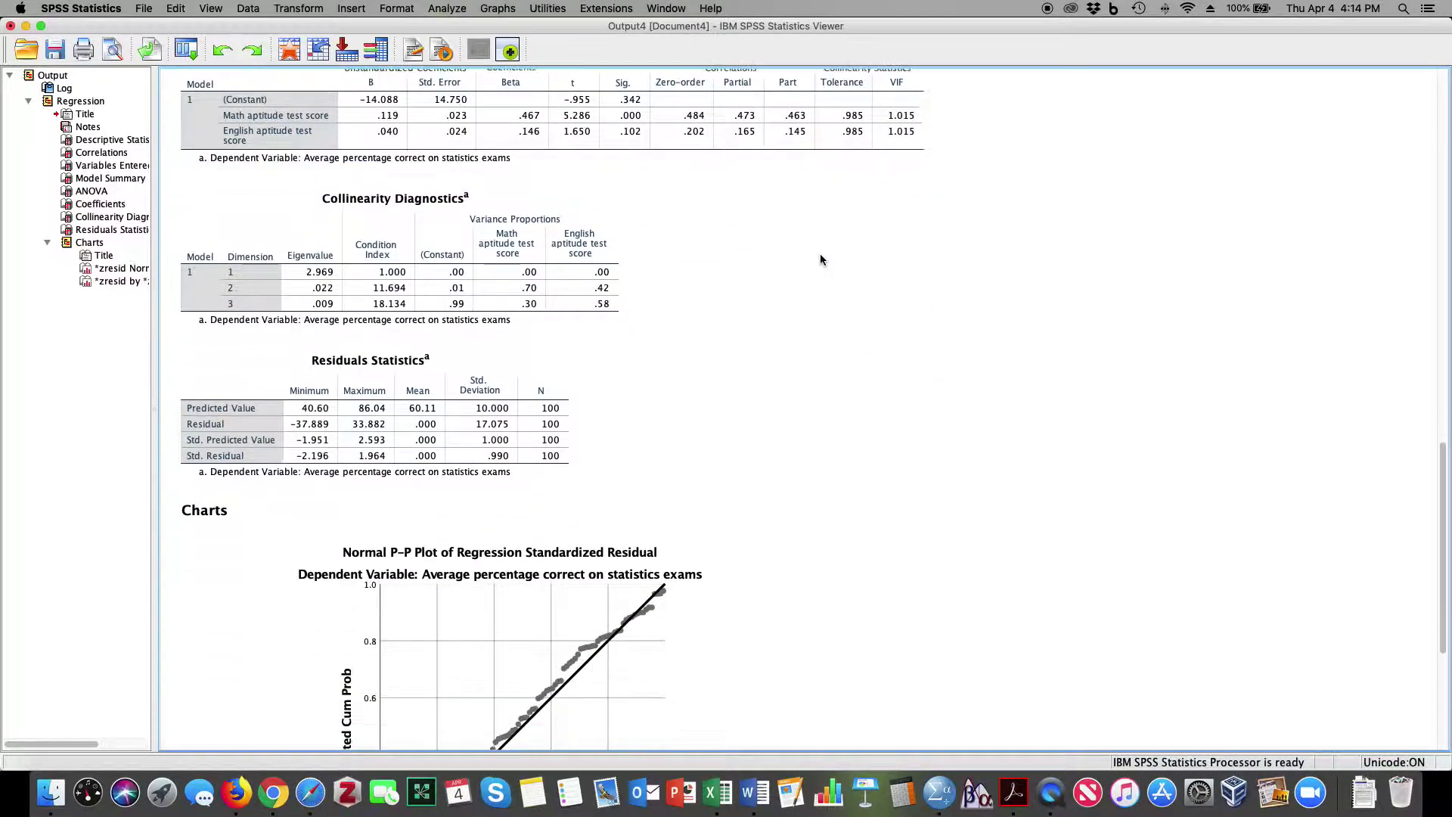
scroll(819, 253, "up", 1)
scroll(820, 252, "down", 3)
scroll(820, 253, "up", 2)
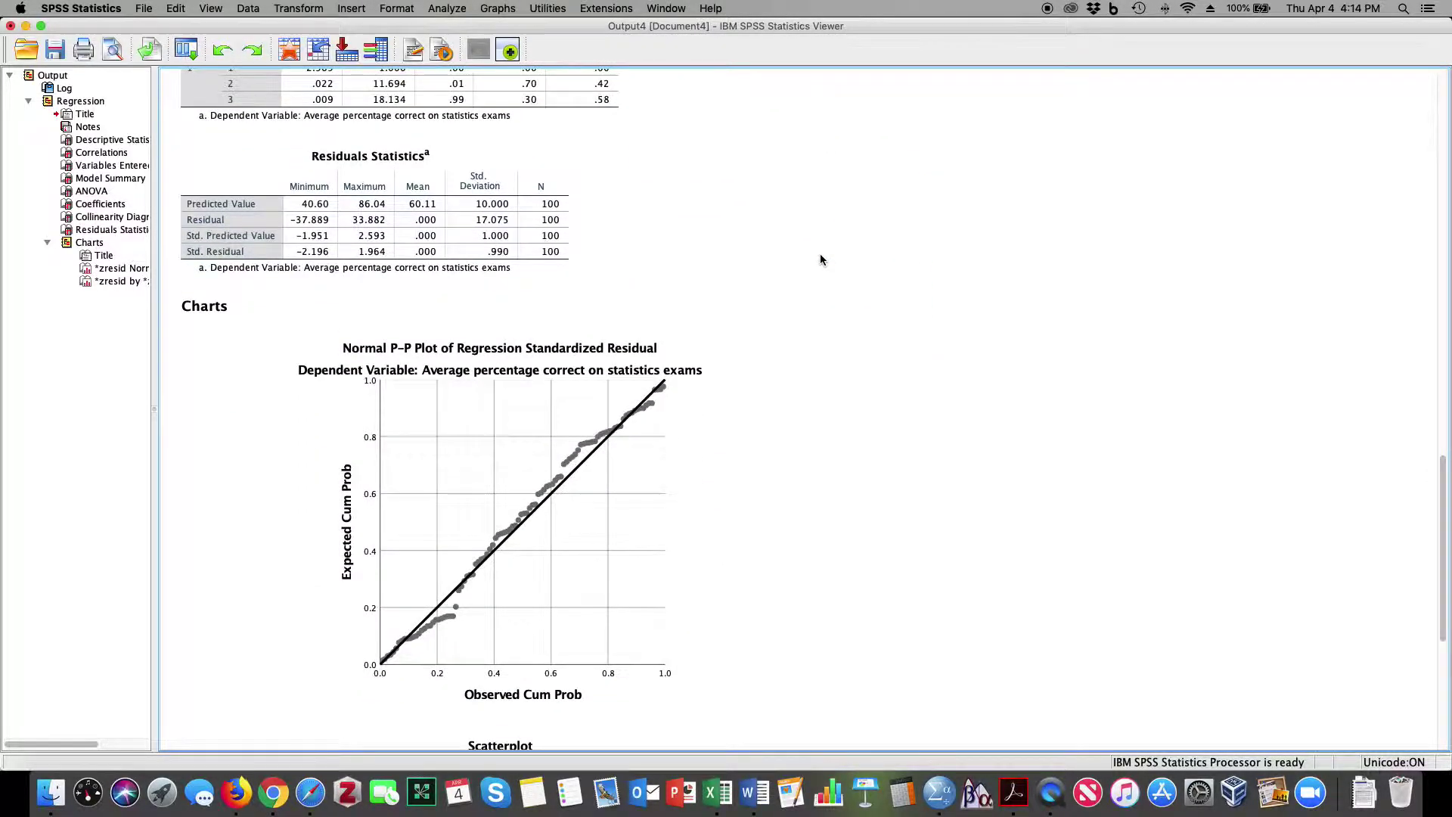
left_click(531, 445)
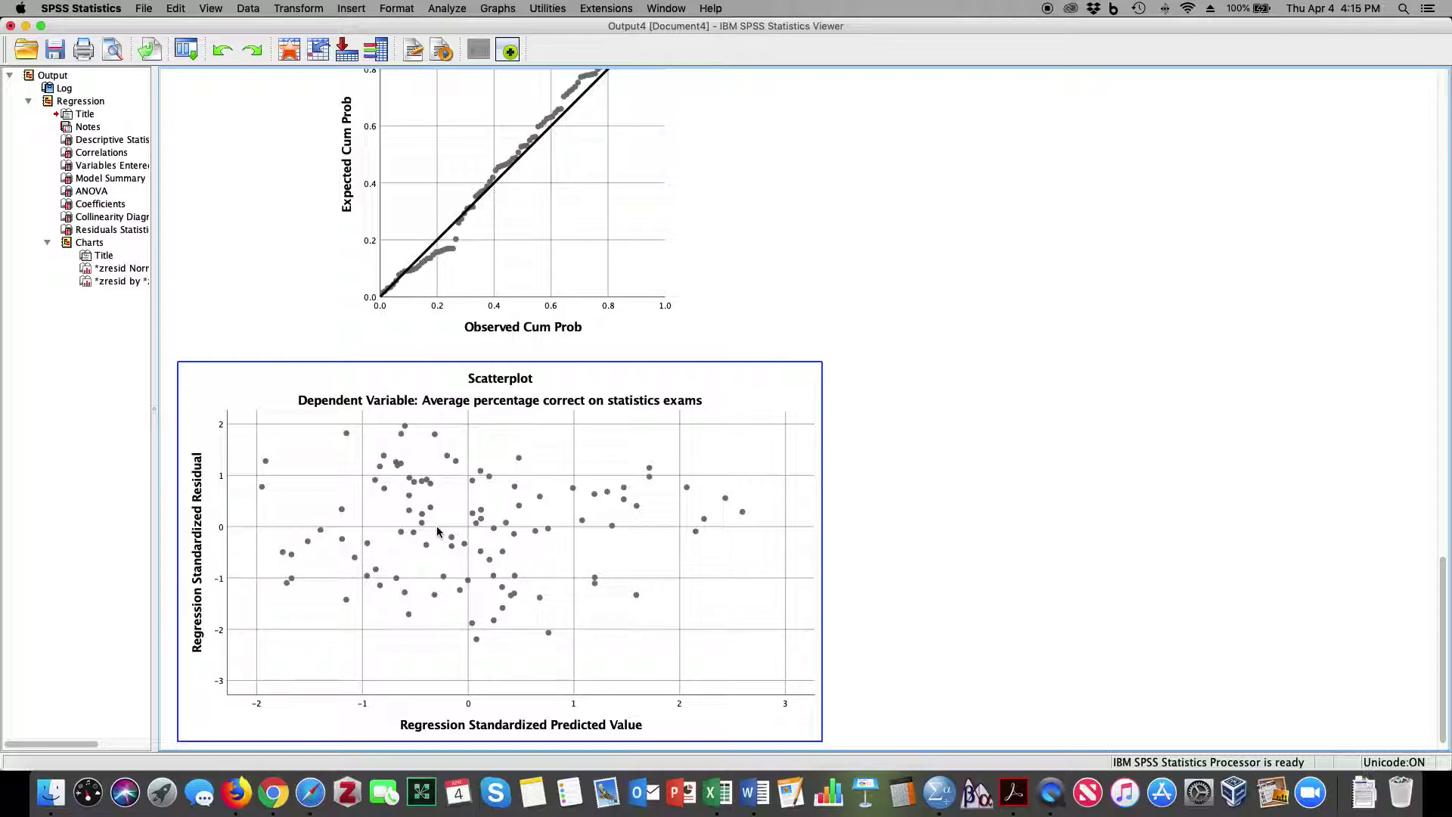
Scroll the output back up to the Coefficients table with part correlations .463 and .145.
scroll(437, 530, "up", 15)
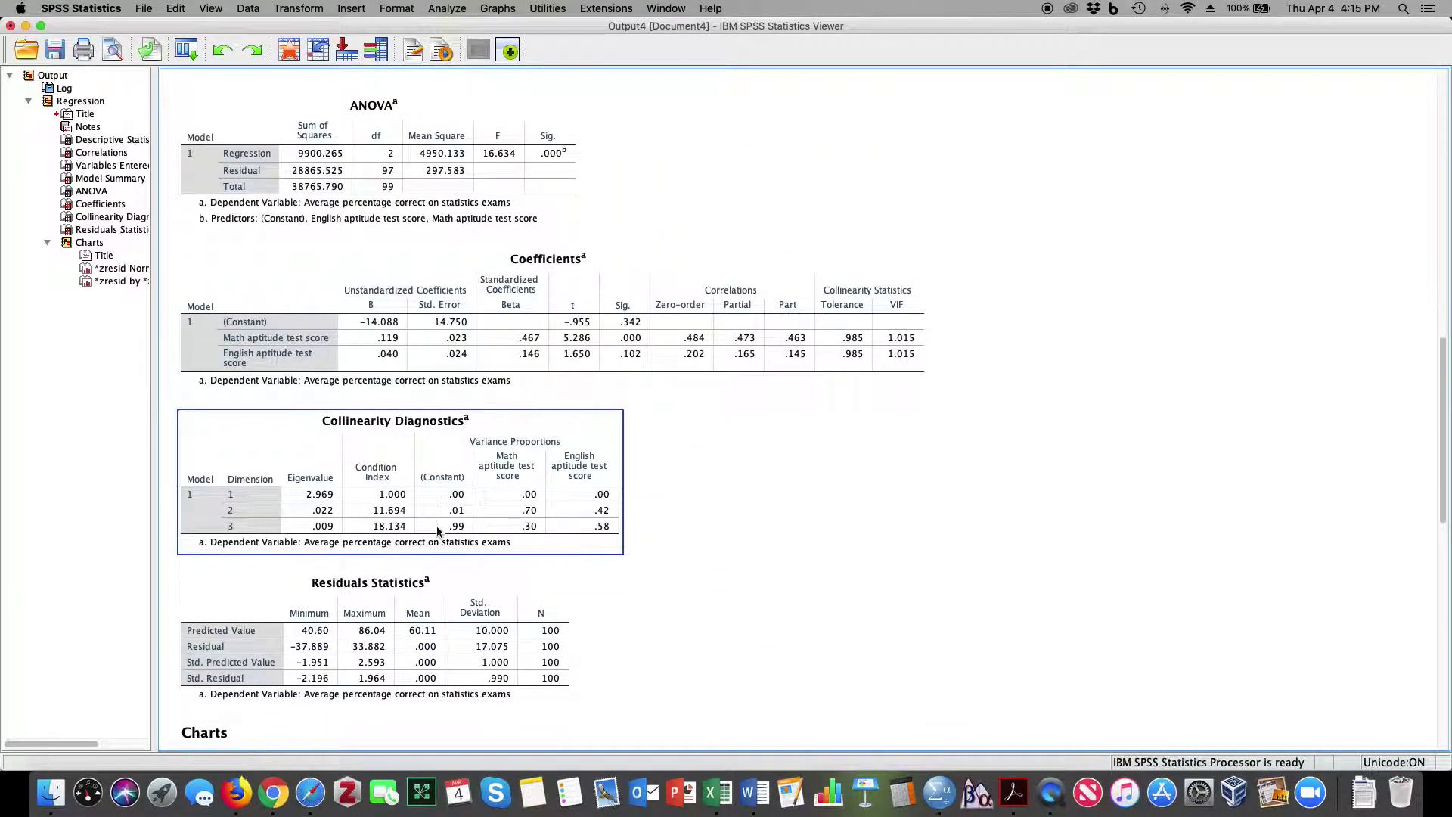
scroll(437, 525, "down", 2)
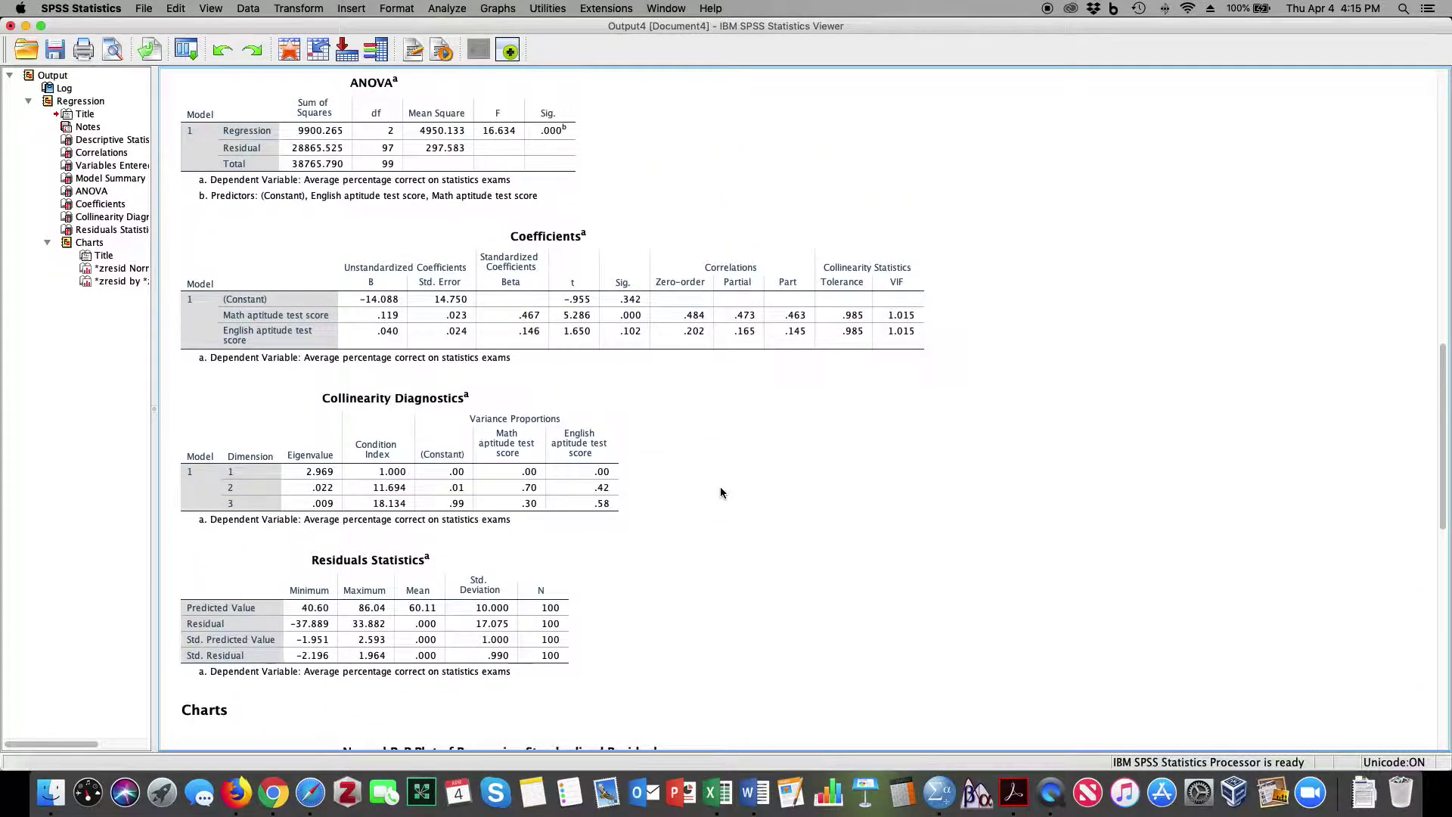
scroll(720, 492, "up", 2)
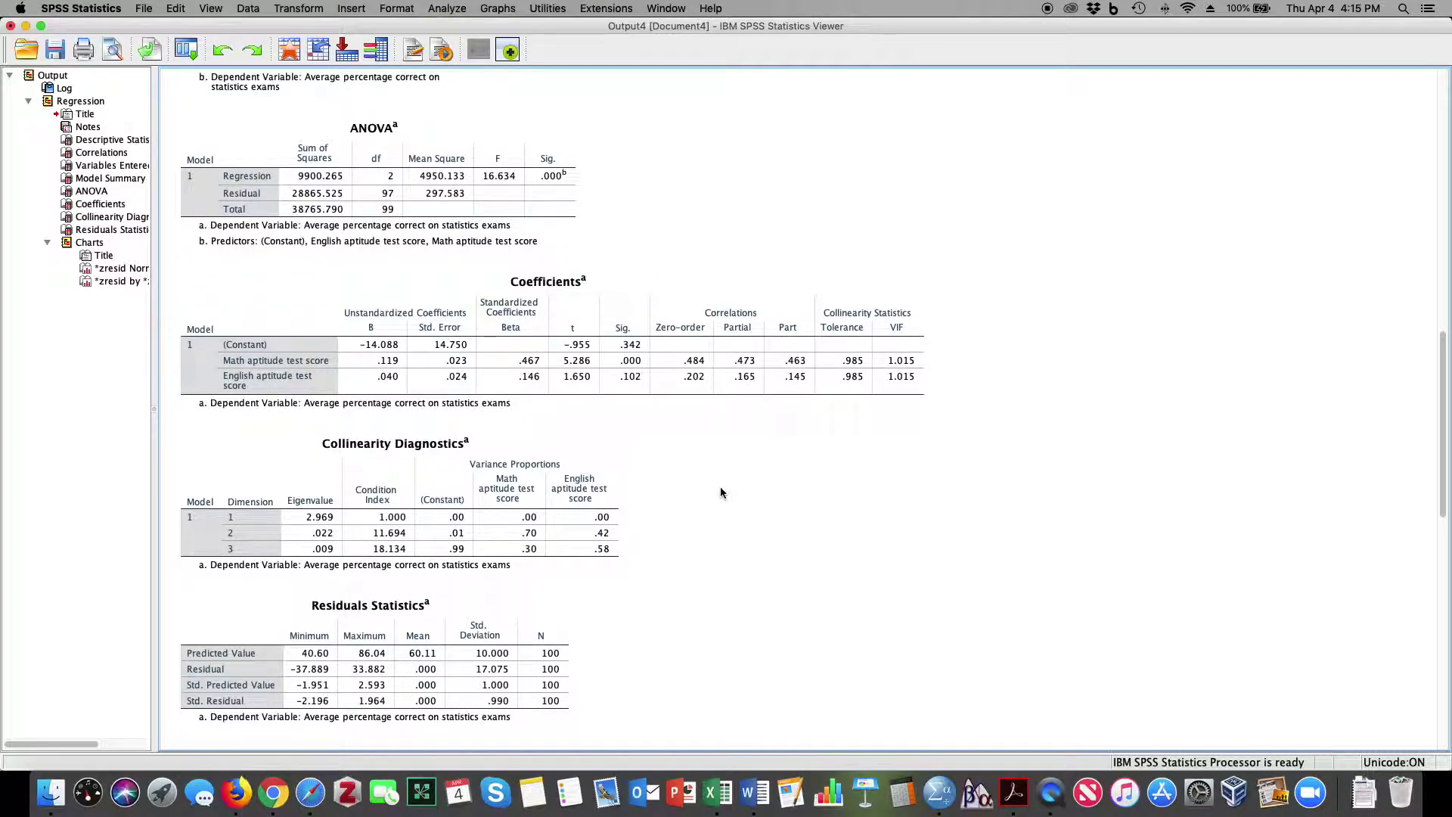
scroll(720, 492, "up", 8)
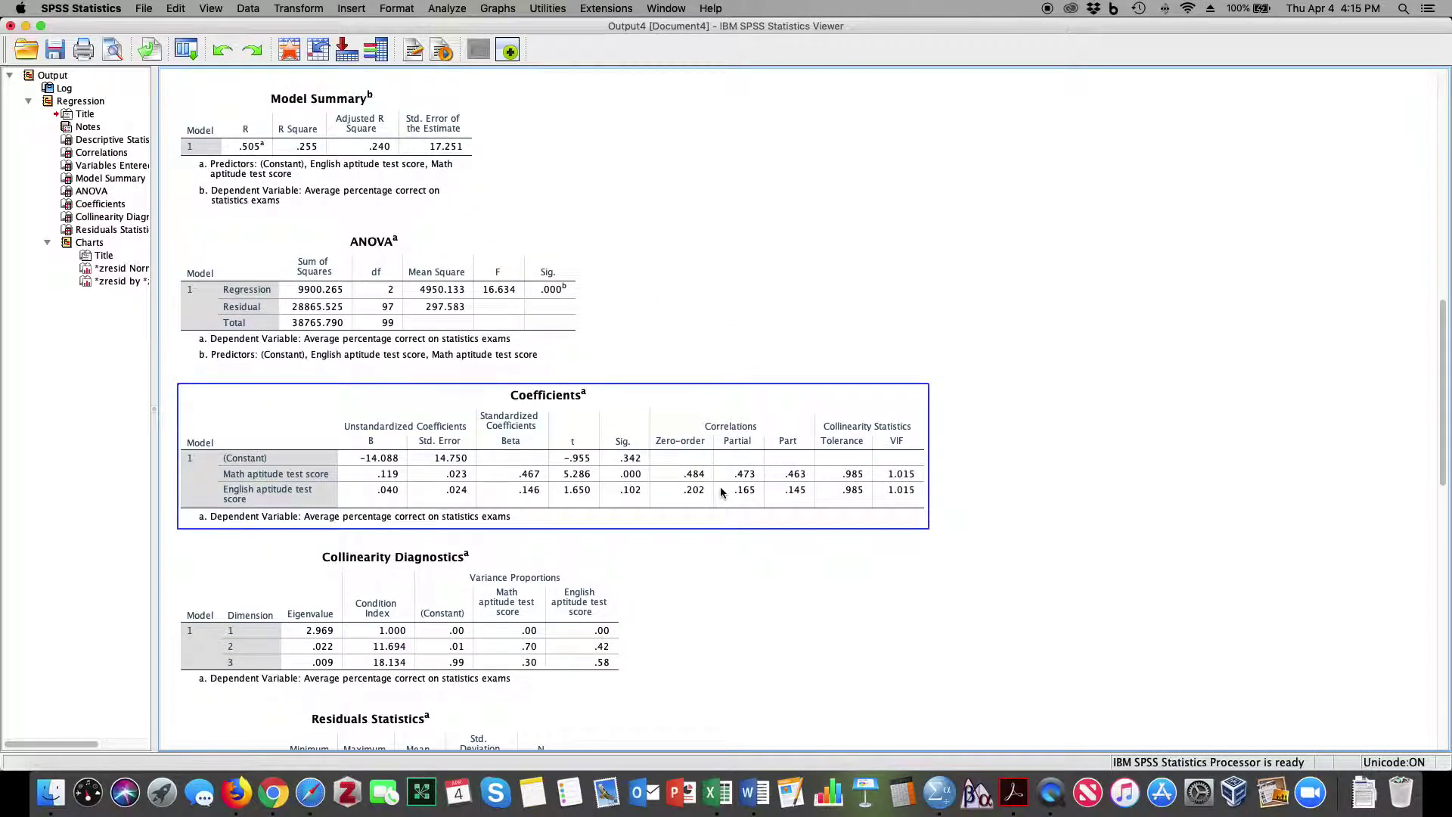